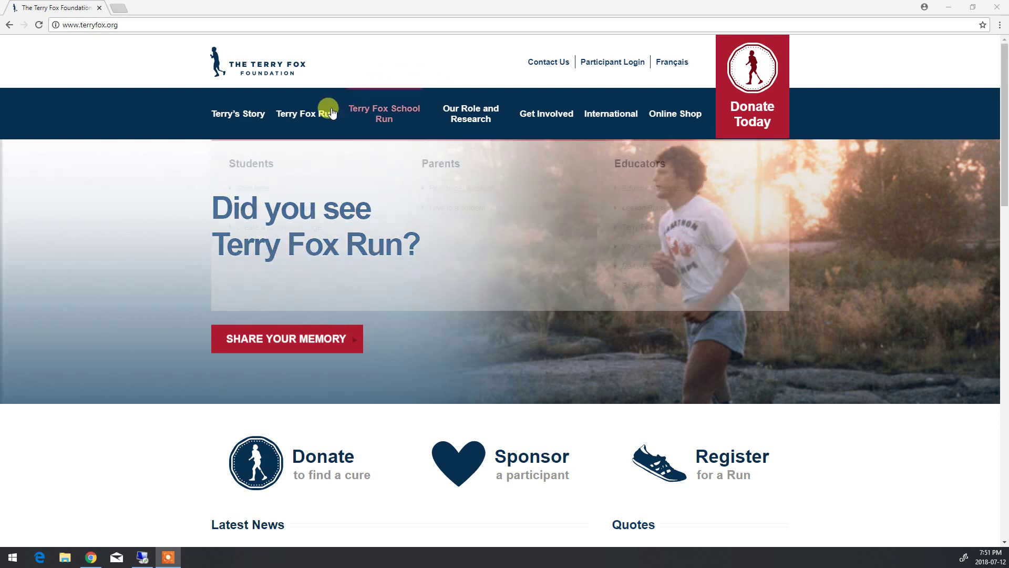
Step: Open the Run Organizers Resources page and go from there to the Run Organizer Toolkit login site
mouse_move(313, 114)
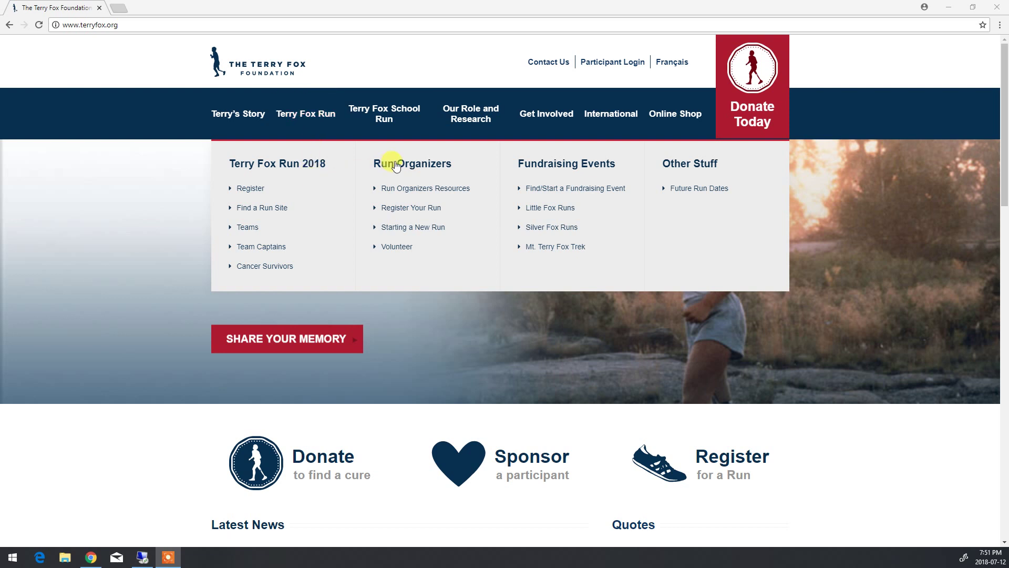
click(406, 190)
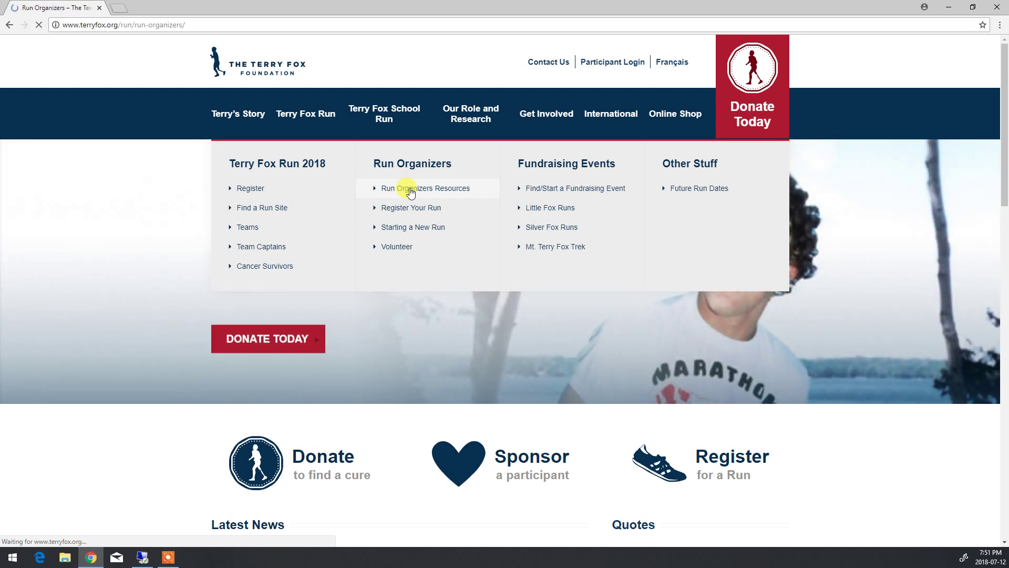
scroll(120, 379, down, 1)
scroll(122, 379, down, 4)
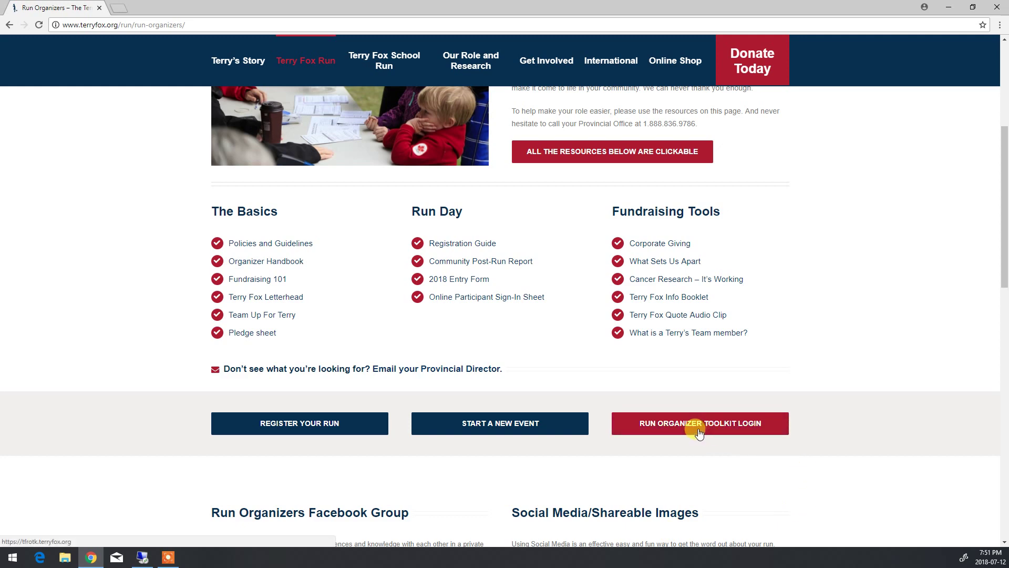
click(699, 433)
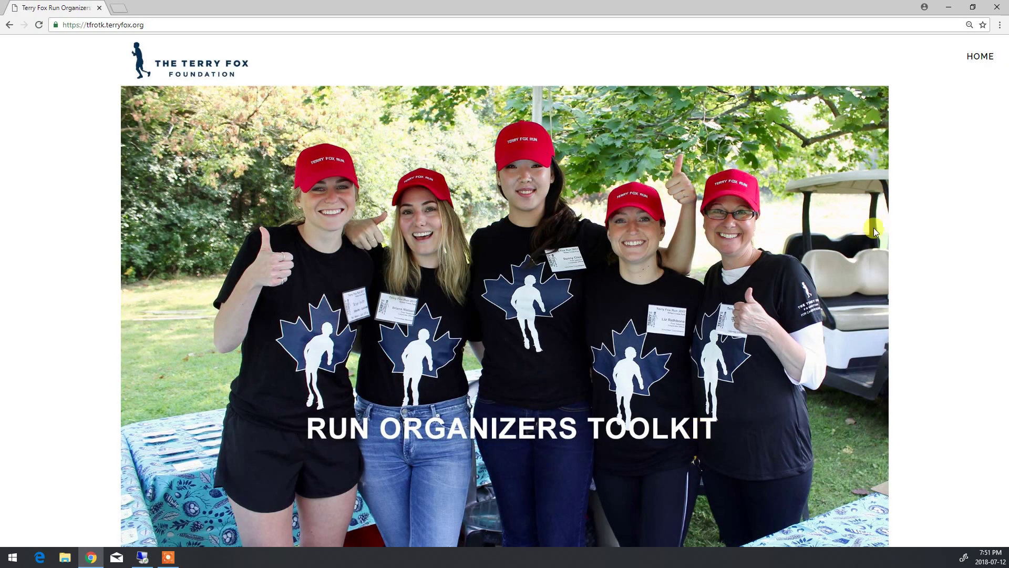
Step: Open the toolkit's home page and log out of the current account
click(979, 58)
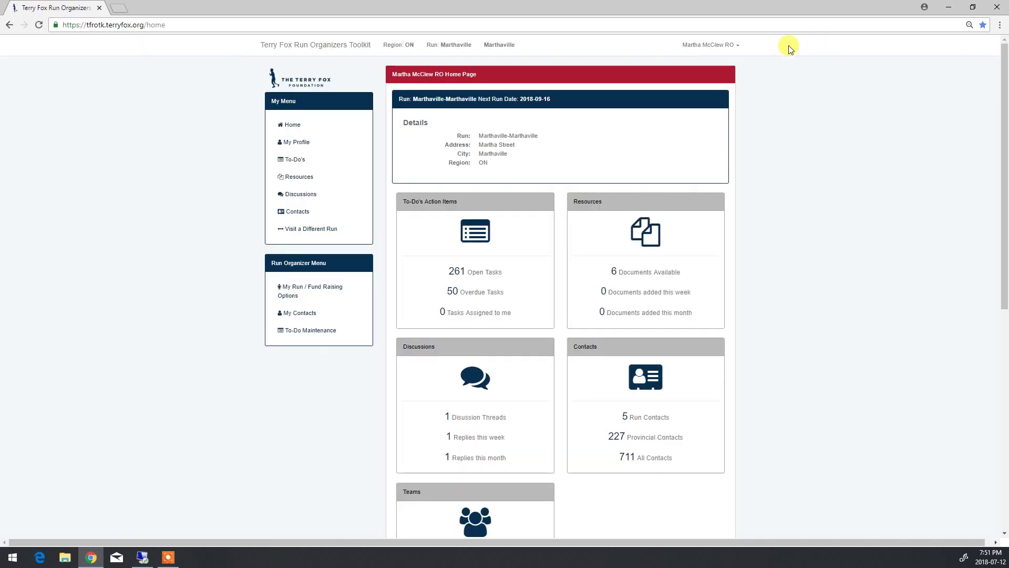
click(710, 45)
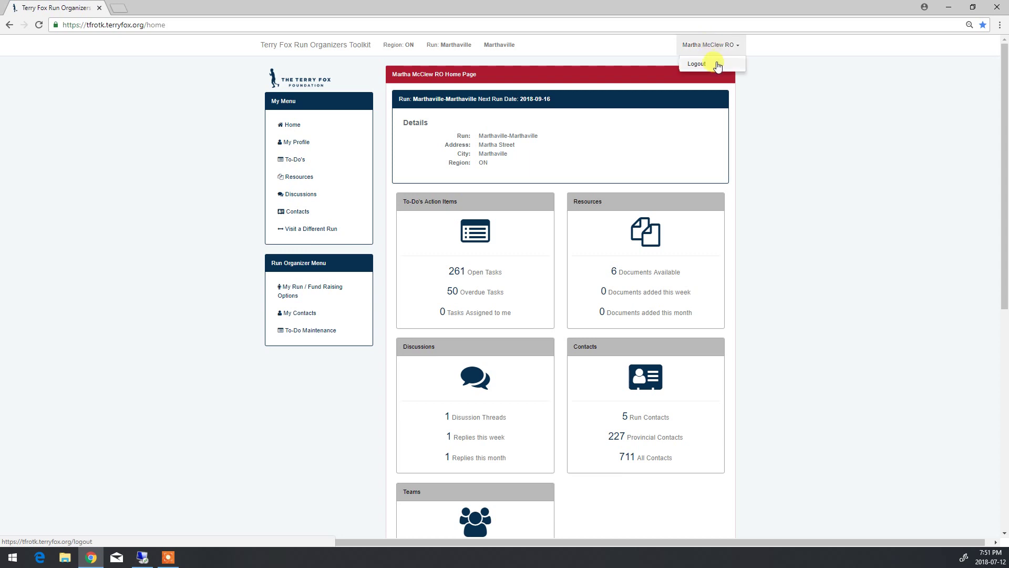
click(716, 62)
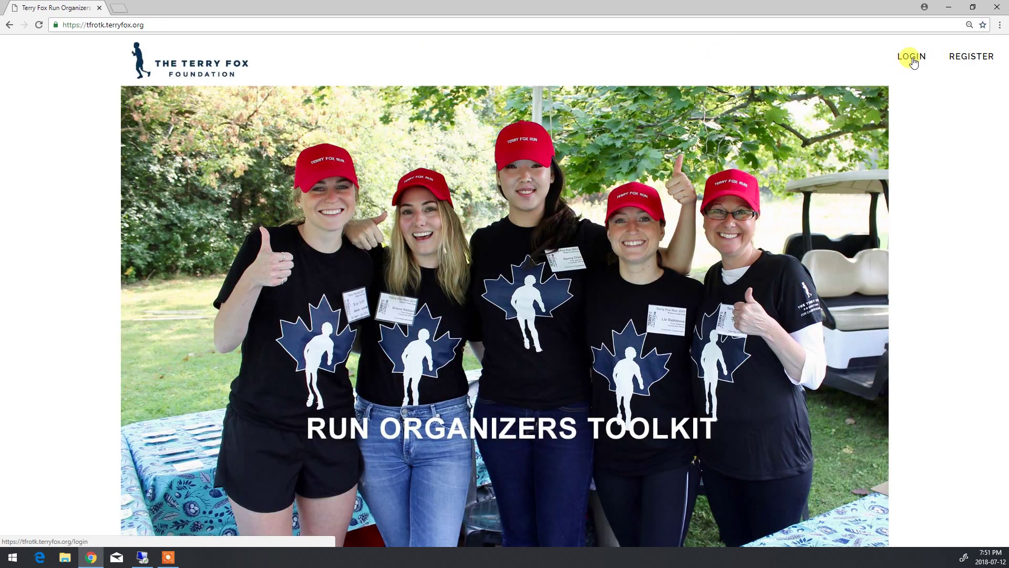
Step: Log in to the Run Organizers Toolkit with the account's e-mail address and password
click(911, 57)
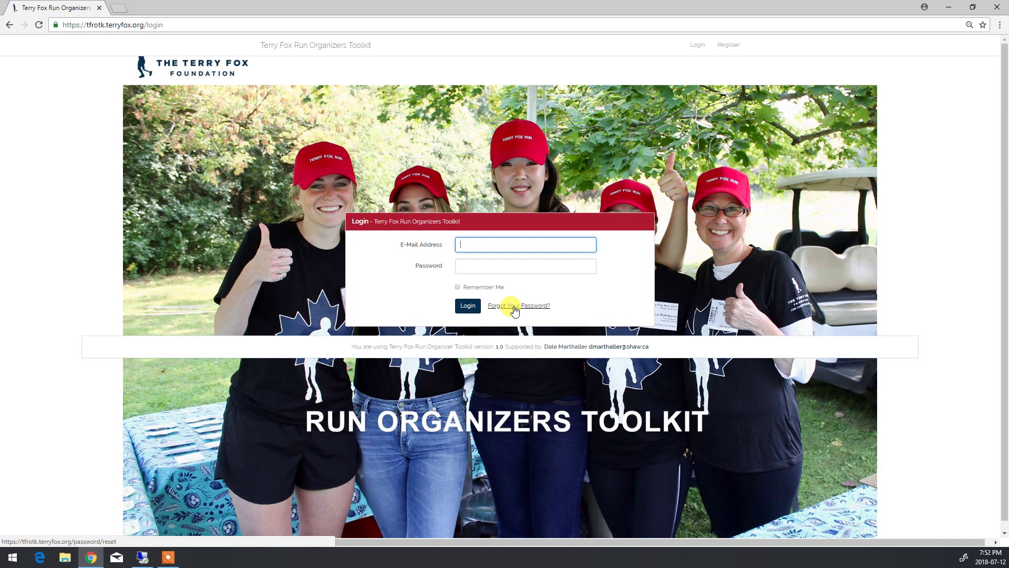
click(469, 246)
click(459, 260)
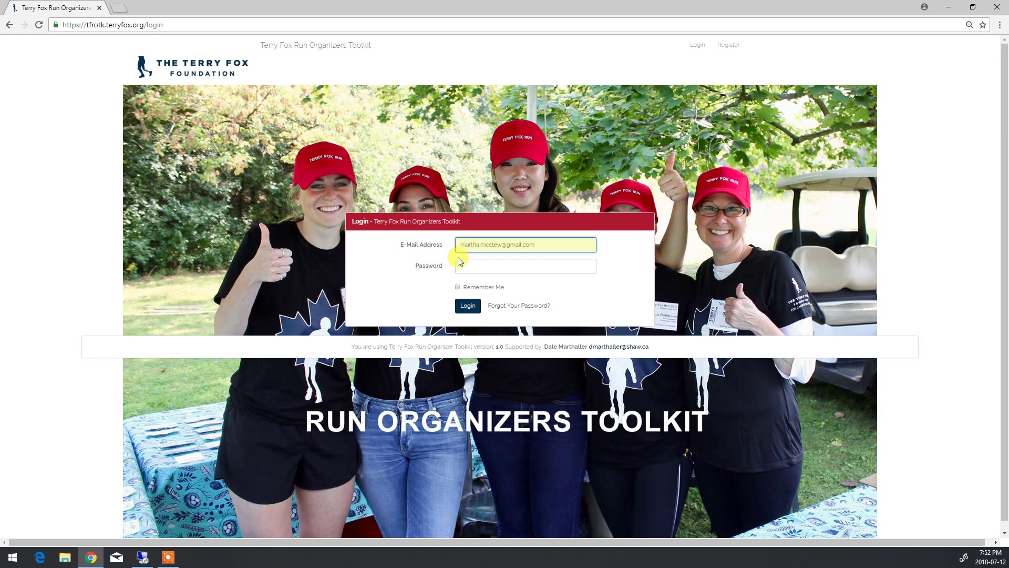
click(462, 266)
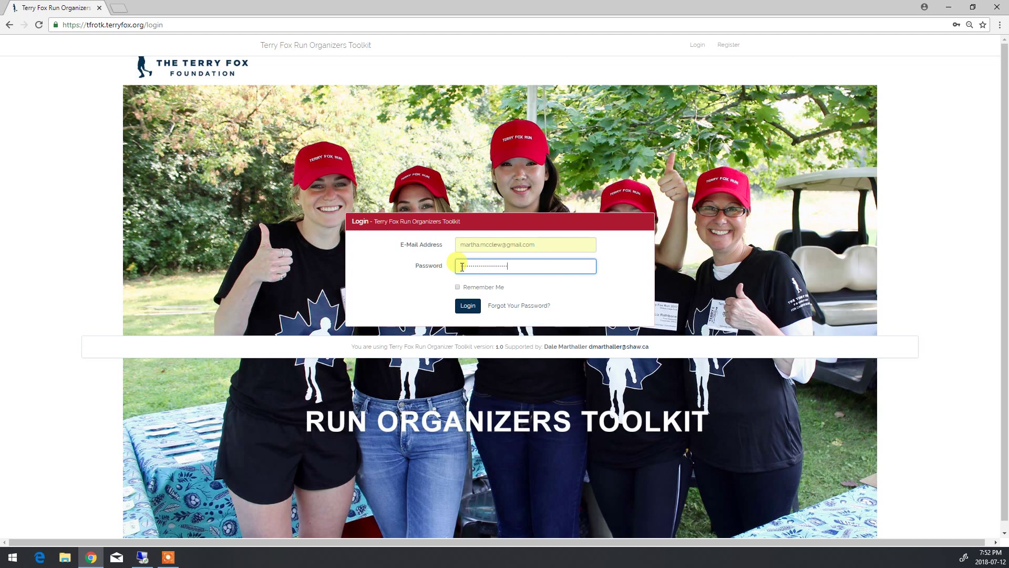
click(468, 308)
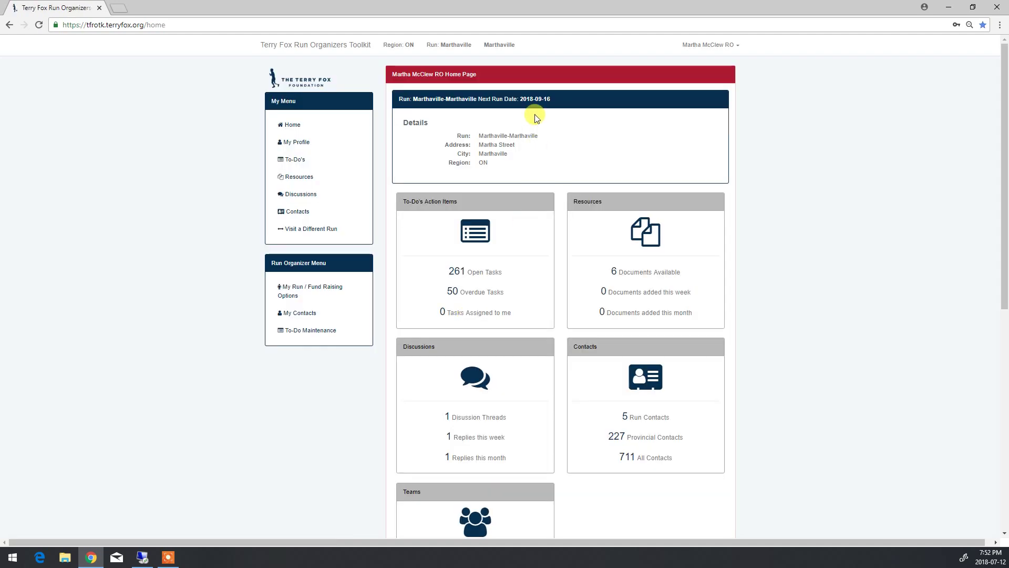
Step: Enlarge the home page and review its run details and the To-Do's, Resources, Discussions, Contacts and Teams summaries
key(ctrl+plus)
key(ctrl+plus)
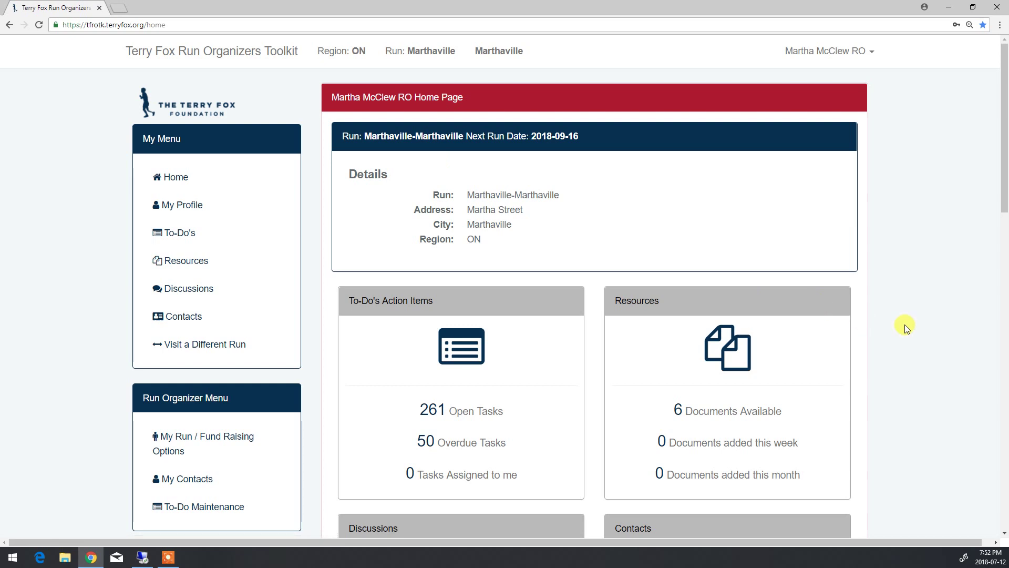
scroll(904, 323, down, 2)
scroll(905, 324, down, 1)
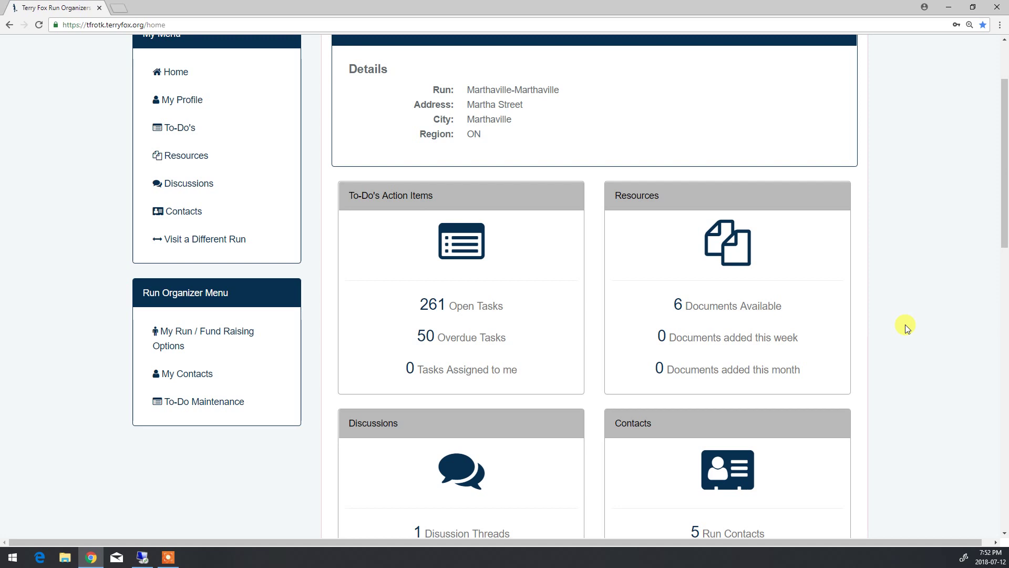
scroll(905, 324, down, 2)
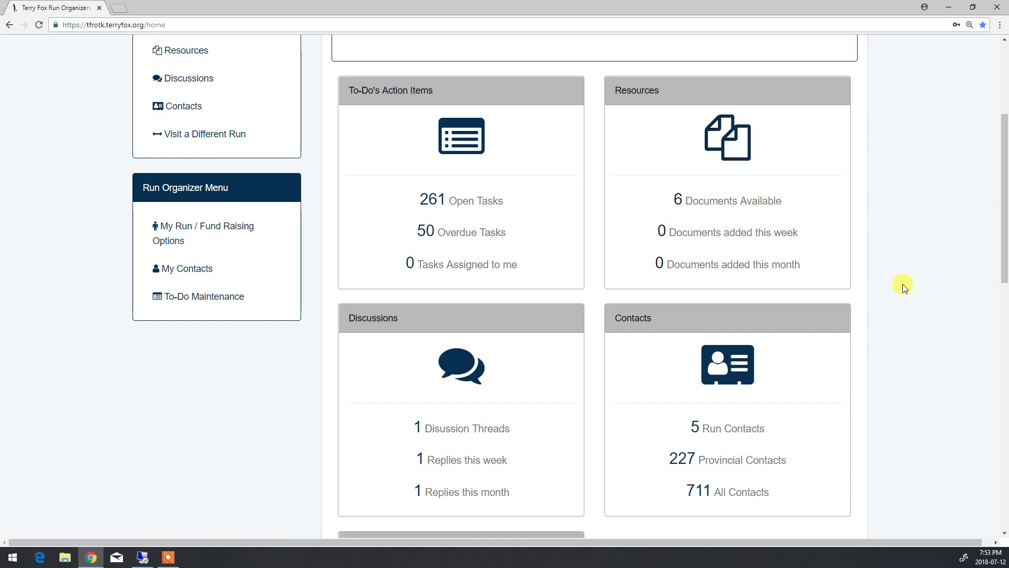
scroll(903, 286, down, 1)
scroll(903, 285, down, 4)
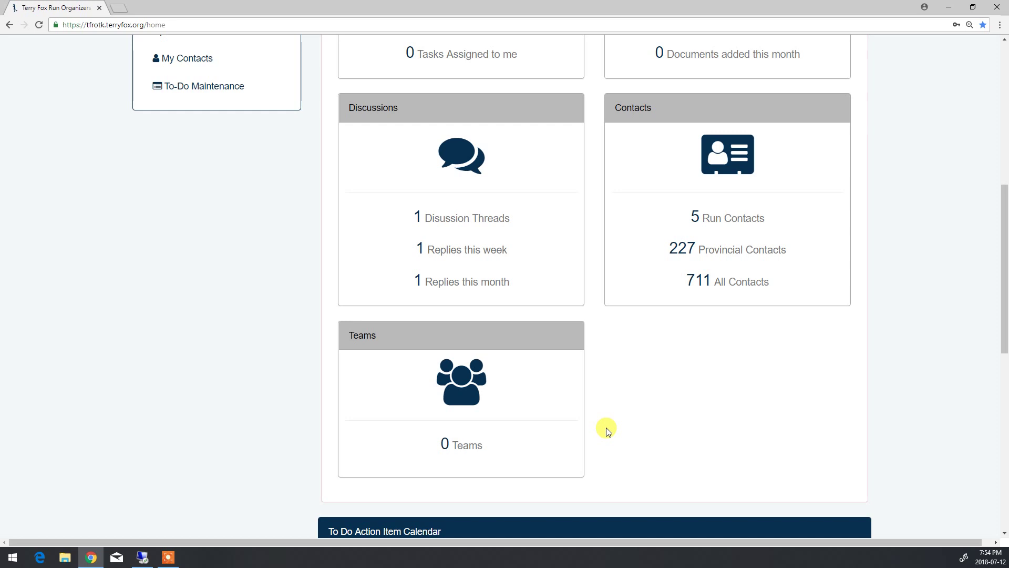
scroll(607, 427, up, 8)
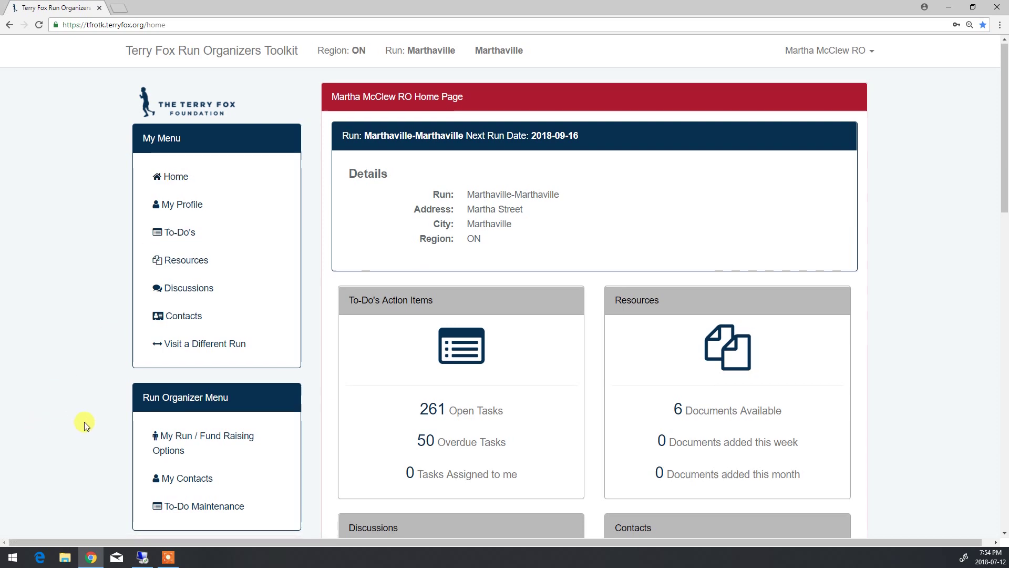
Step: Open the run's details and fund raising options for editing and check the available Complexity levels
scroll(84, 423, down, 2)
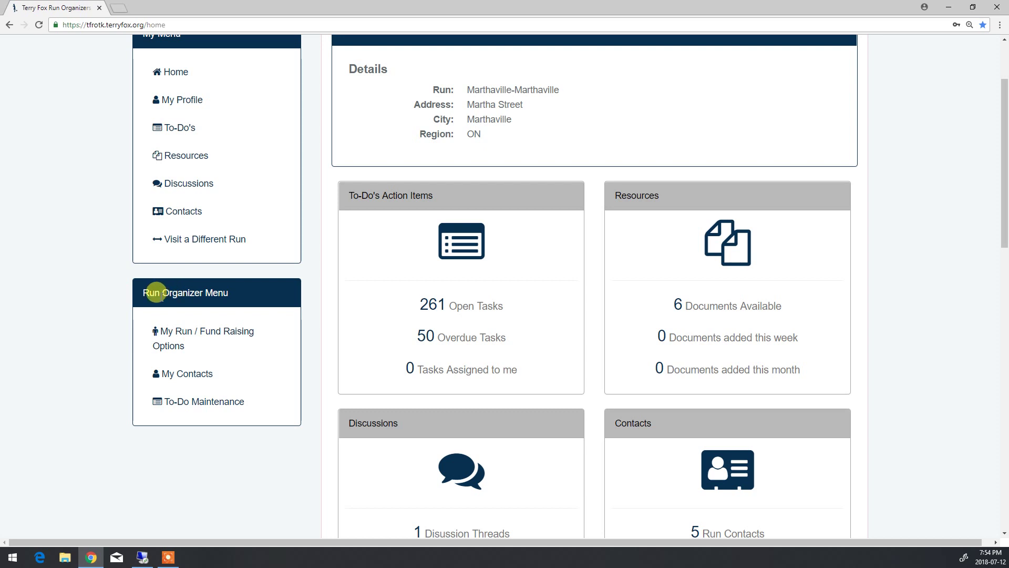
click(185, 332)
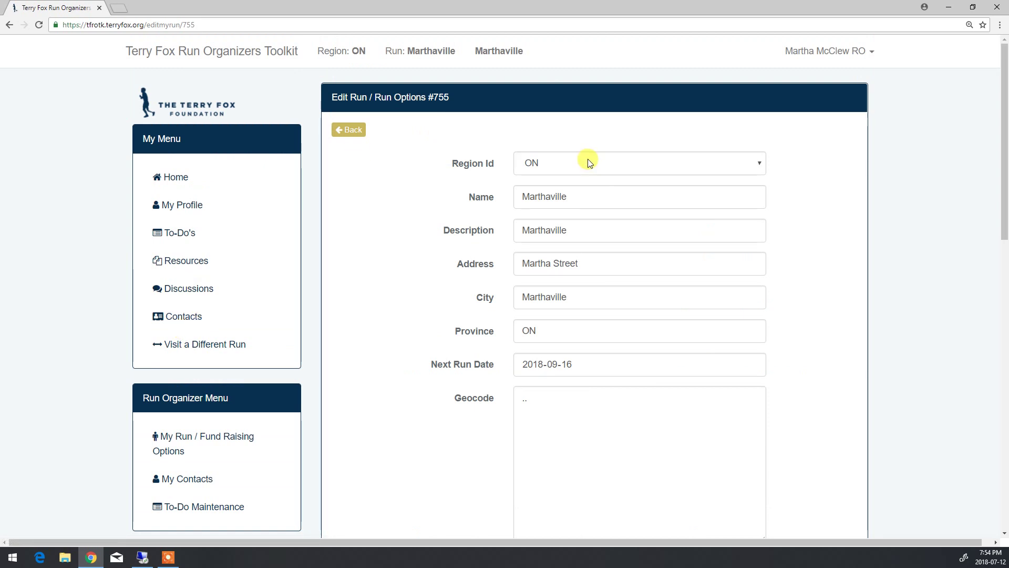
scroll(469, 327, down, 2)
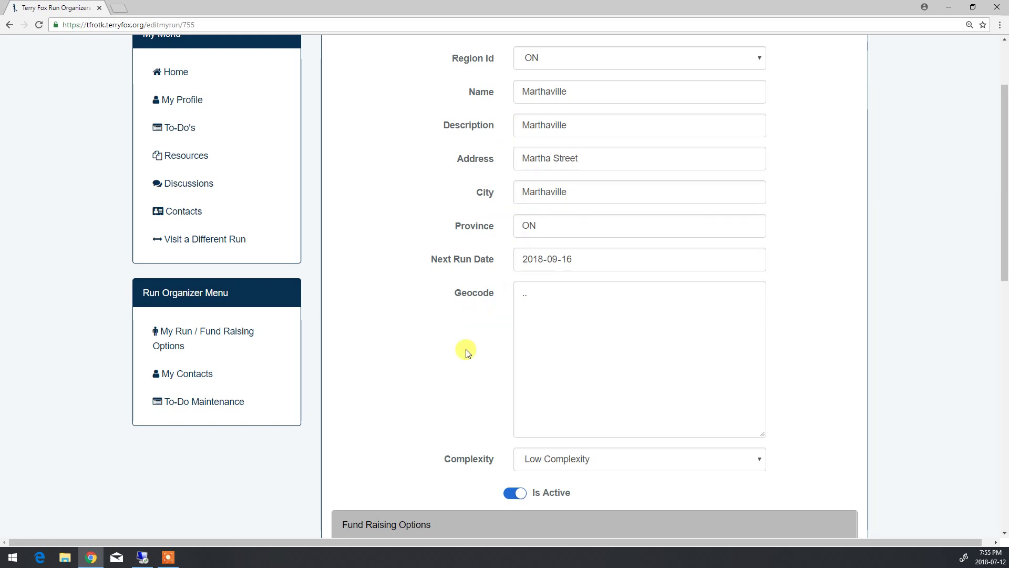
scroll(486, 265, down, 3)
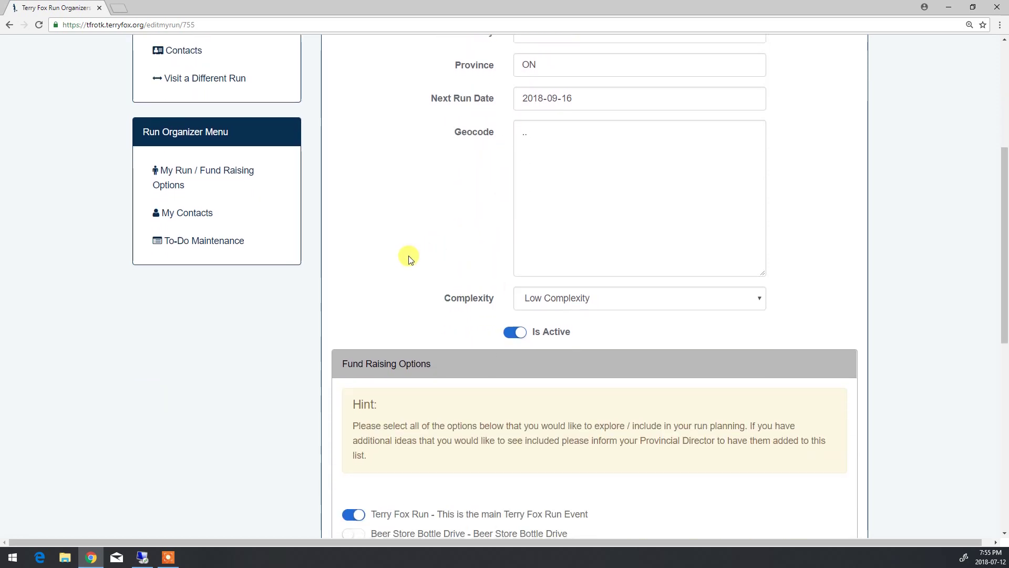
scroll(505, 232, down, 2)
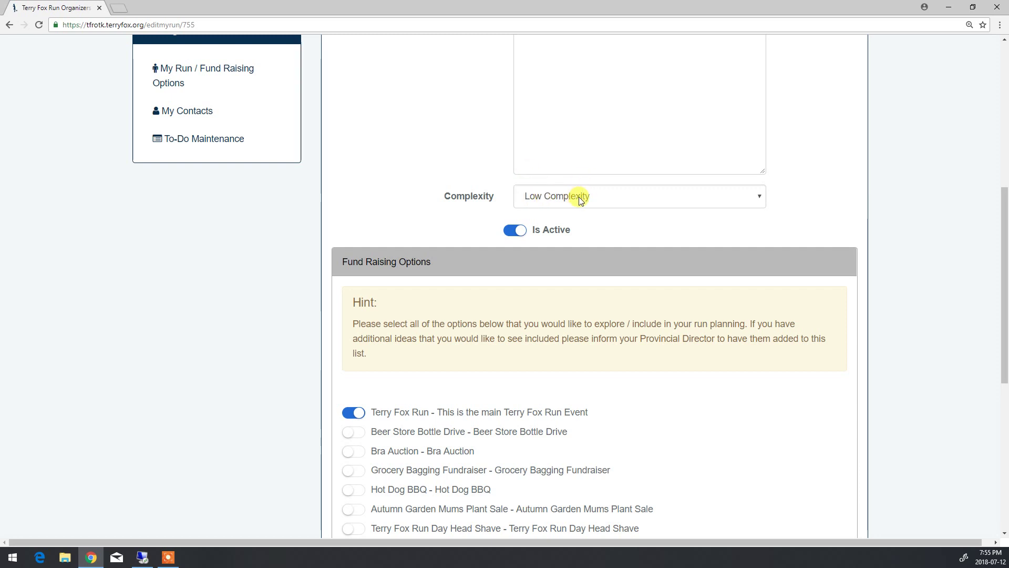
click(672, 196)
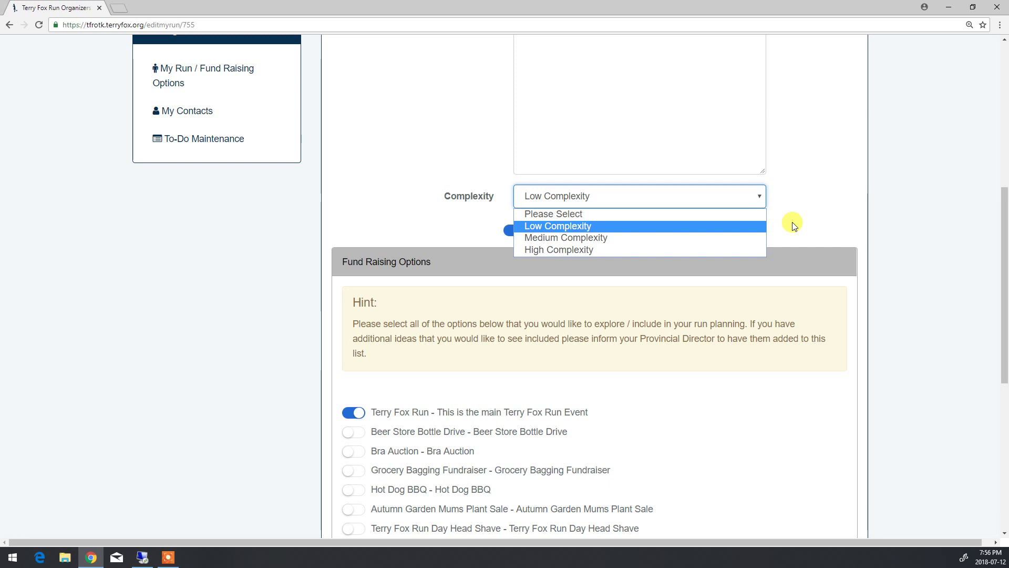
click(793, 225)
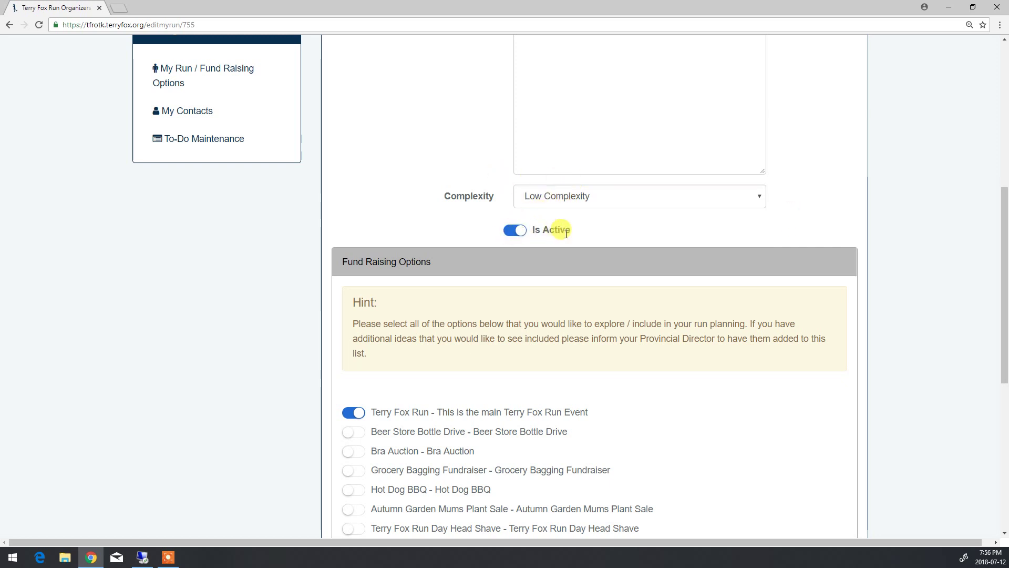
click(514, 230)
scroll(814, 453, down, 4)
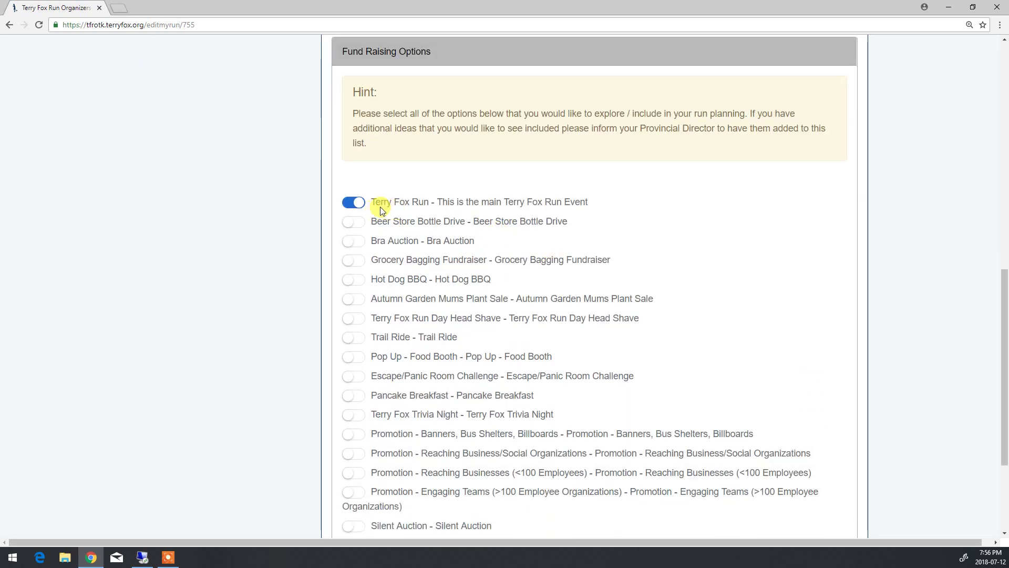
click(349, 205)
click(349, 205)
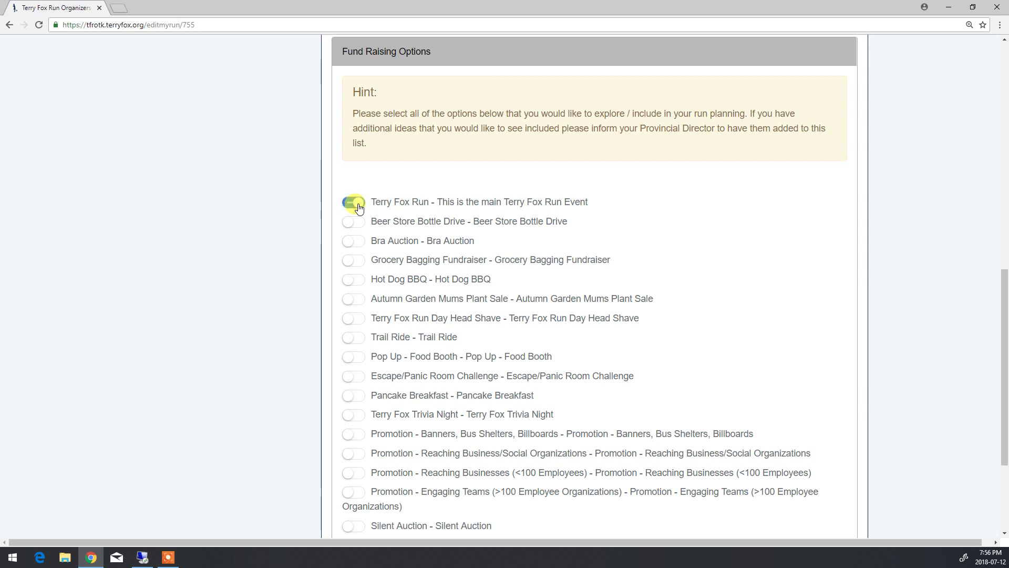
drag(590, 205, 436, 203)
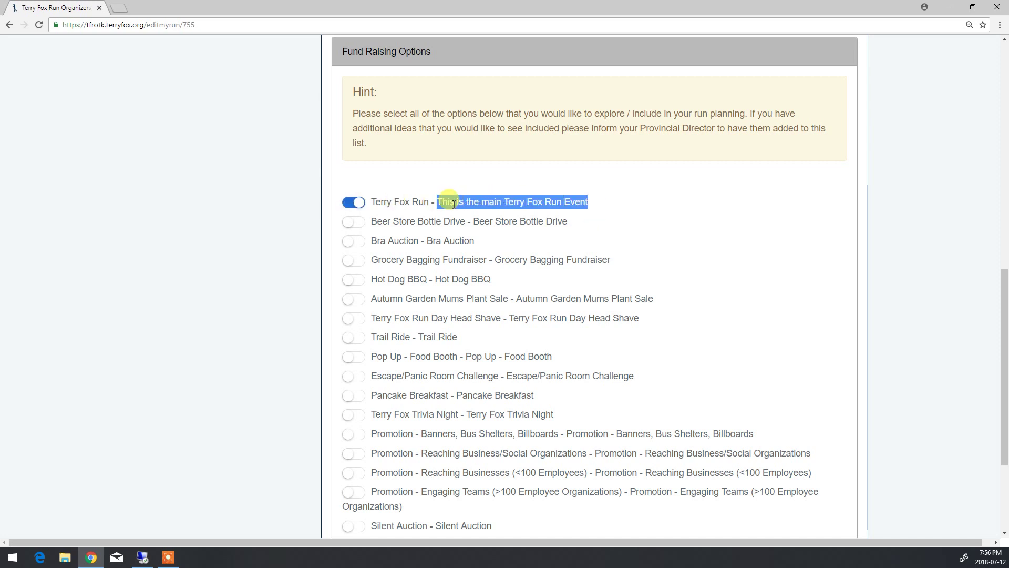
click(608, 232)
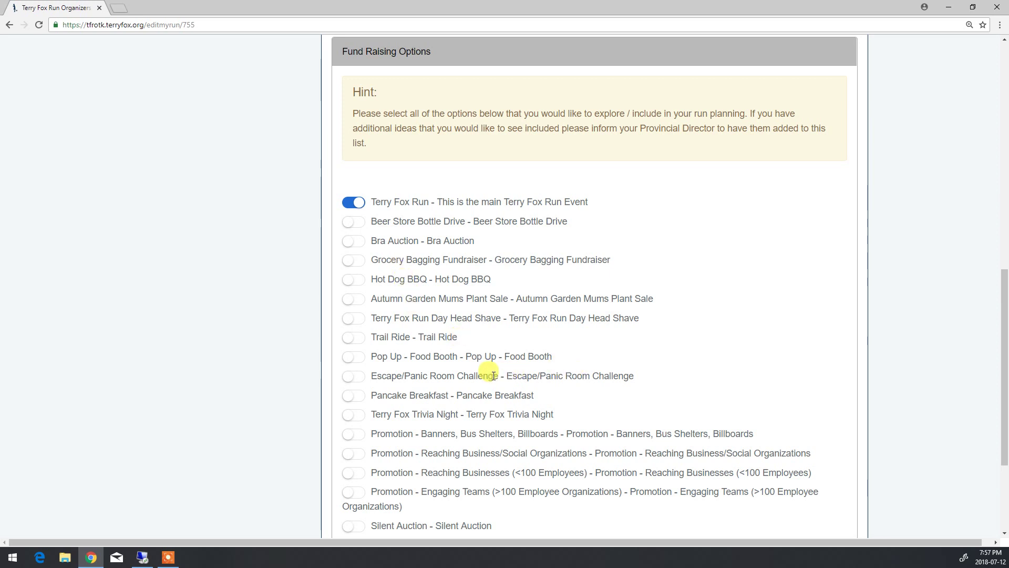
Step: Enable the Autumn Garden Mums Plant Sale, Terry Fox Run Day Head Shave and Pop Up - Food Booth fund raising options
scroll(387, 379, down, 2)
scroll(387, 380, down, 3)
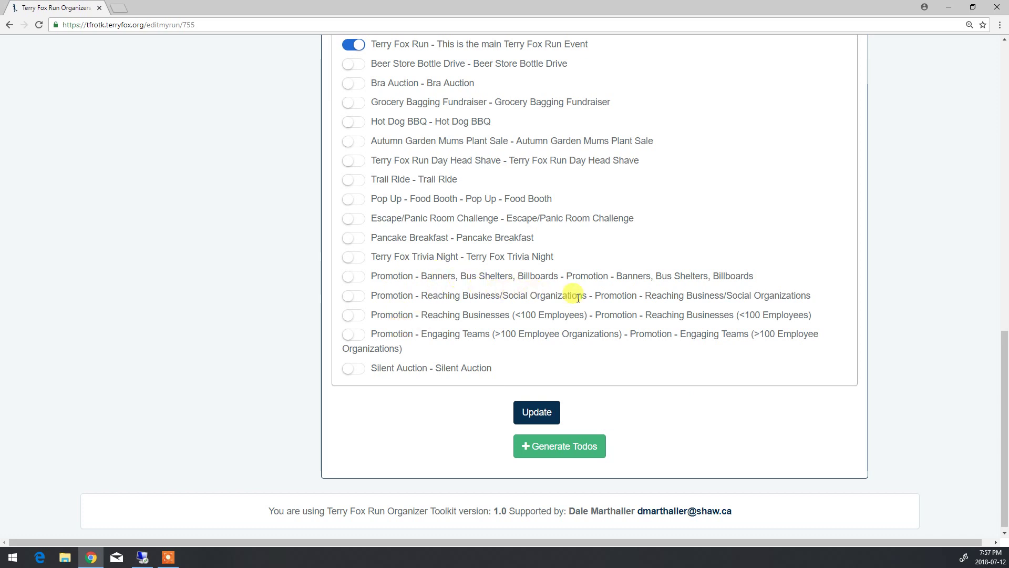
click(355, 147)
click(354, 161)
click(353, 199)
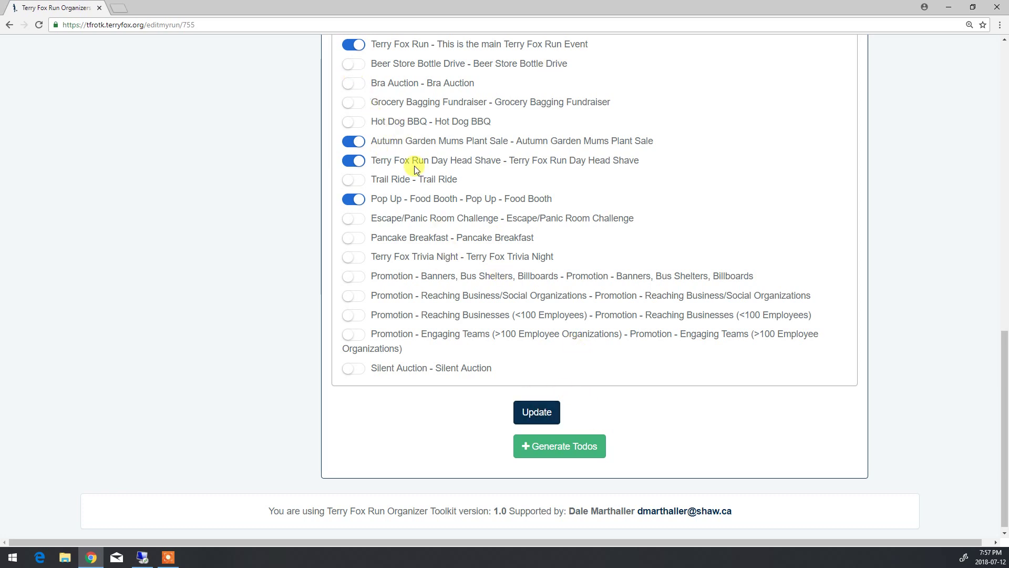
scroll(414, 166, up, 2)
scroll(389, 107, up, 1)
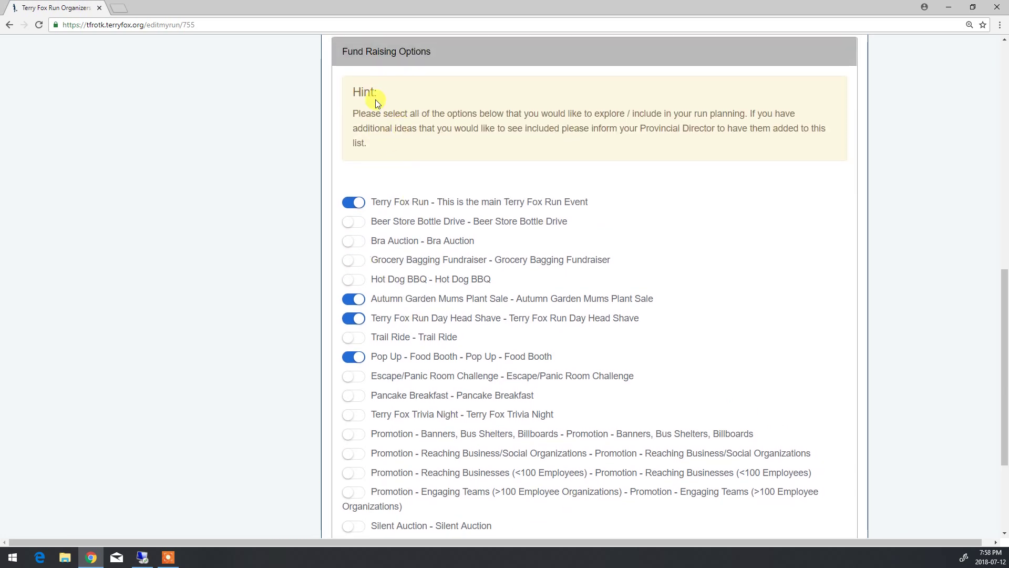
scroll(430, 305, down, 3)
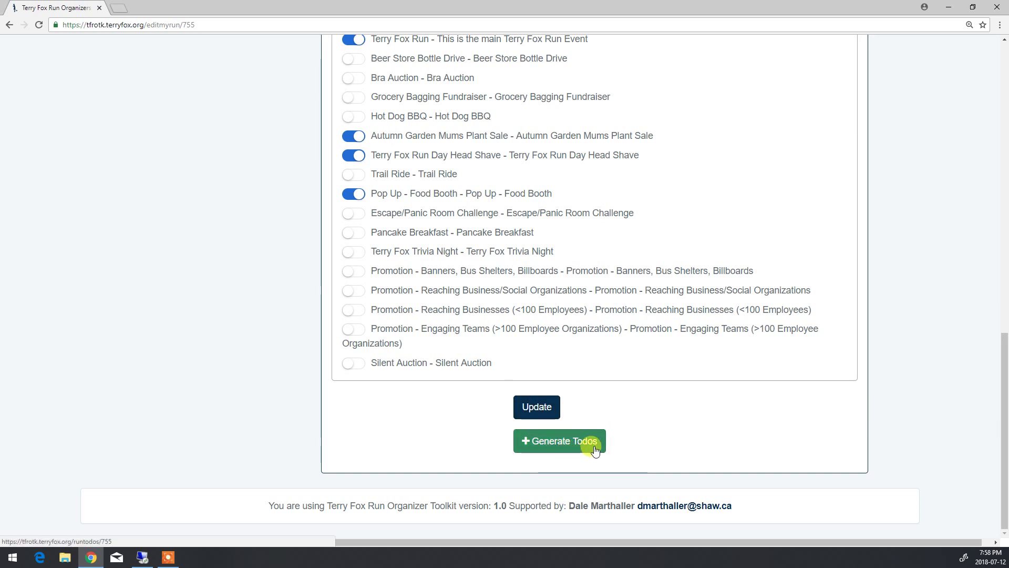
Step: Go to the run organizer's own contacts list and open a blank form for a new contact
scroll(479, 387, up, 6)
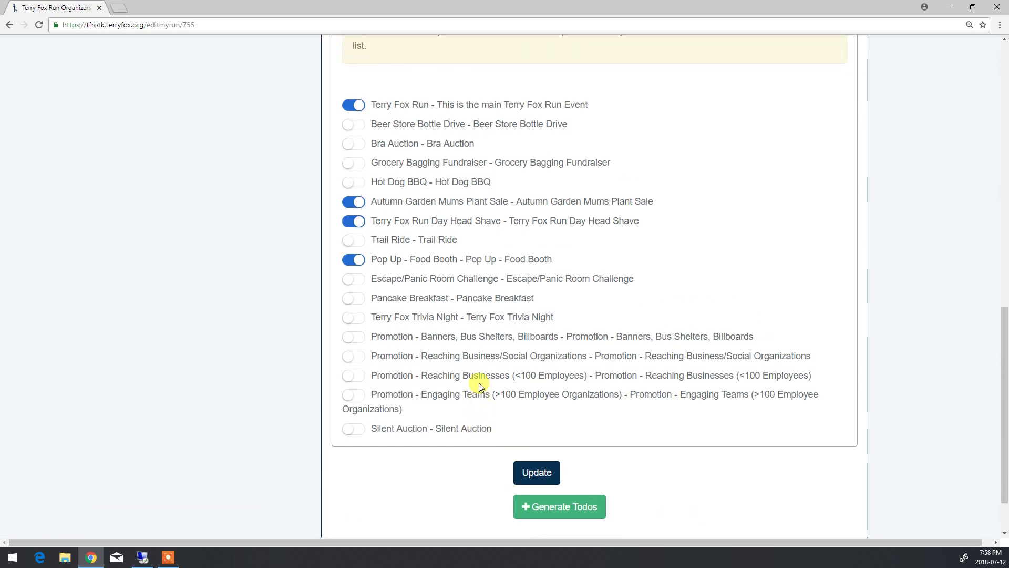
scroll(478, 384, up, 6)
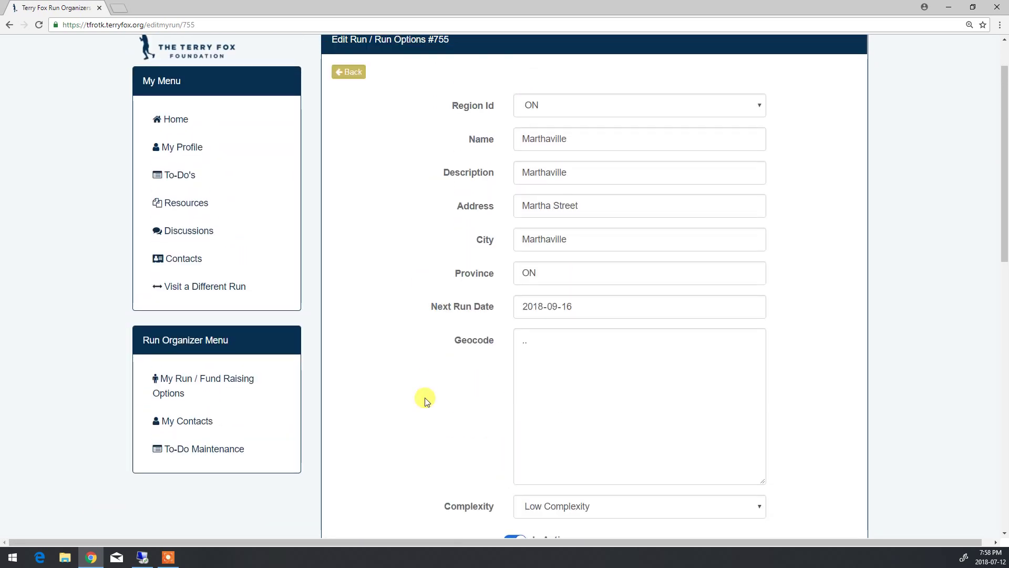
click(189, 424)
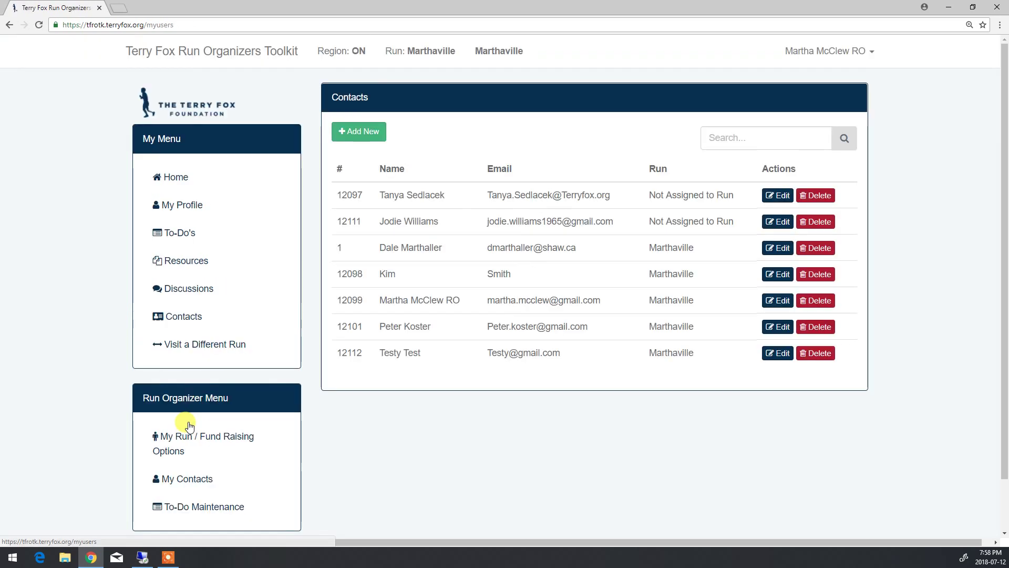
click(350, 129)
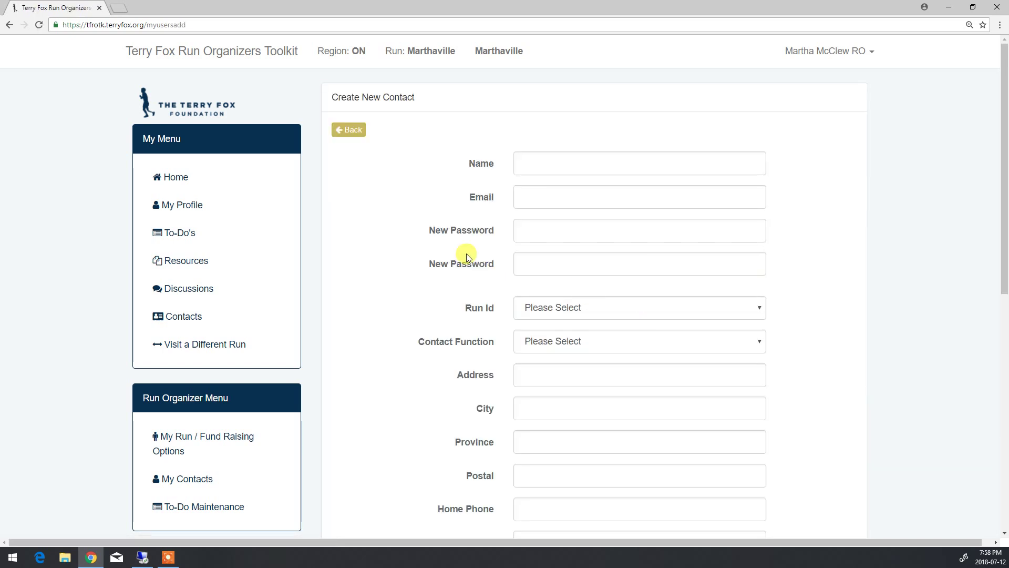
Step: Fill in the new contact's name and set its Run Id to Marthaville - Marthaville
click(523, 168)
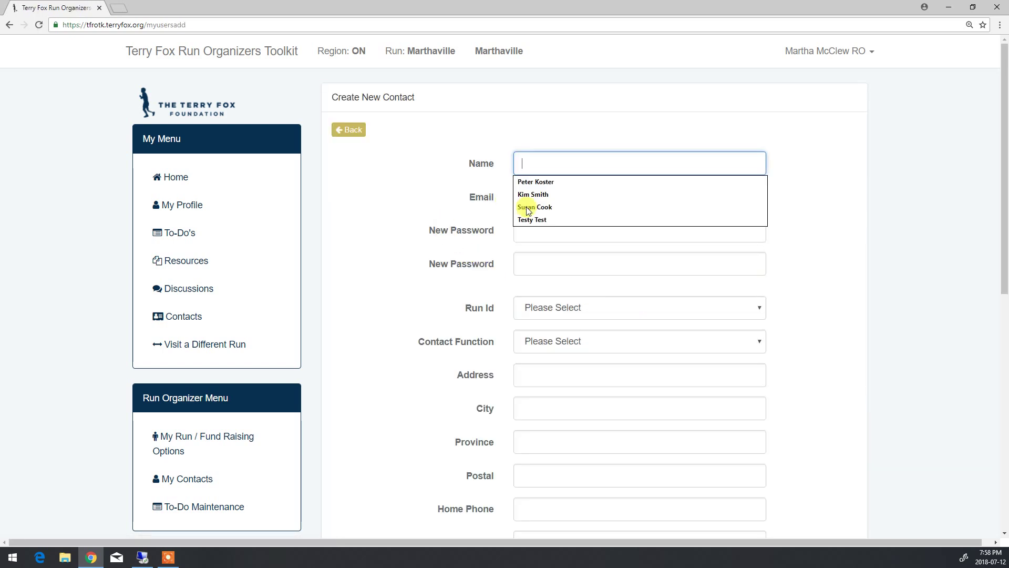
click(541, 163)
click(547, 185)
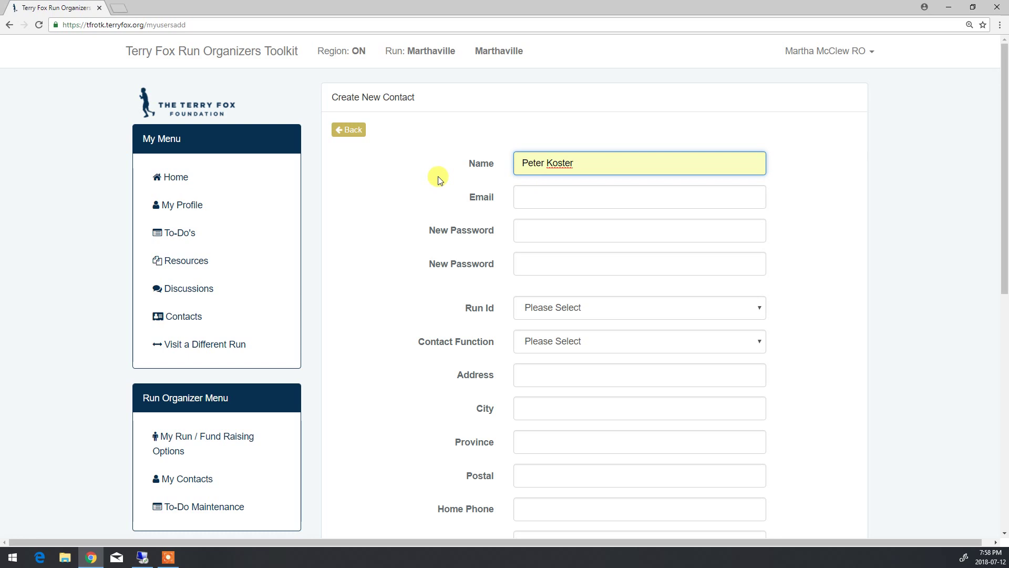
click(552, 198)
scroll(381, 256, down, 2)
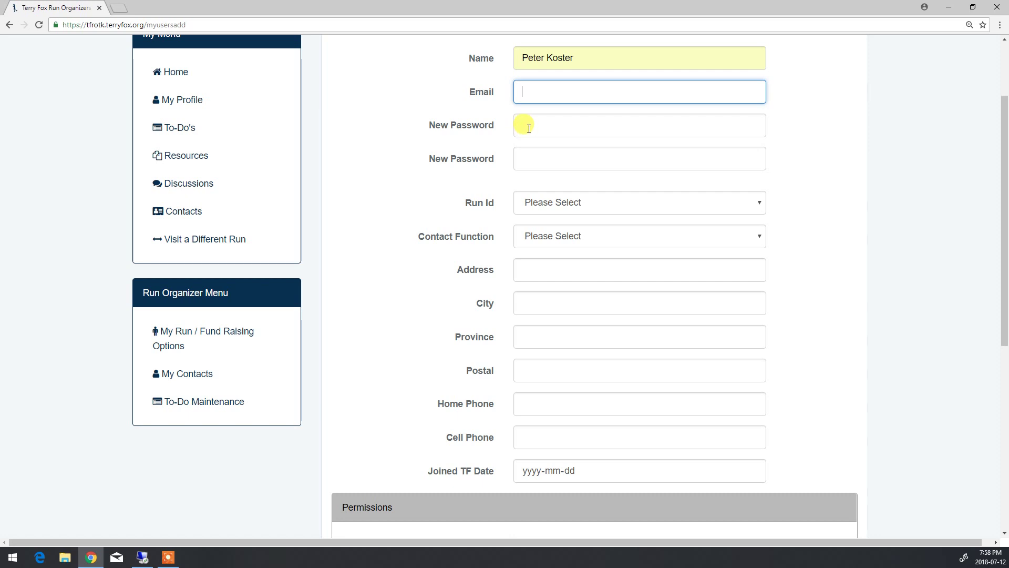
click(528, 129)
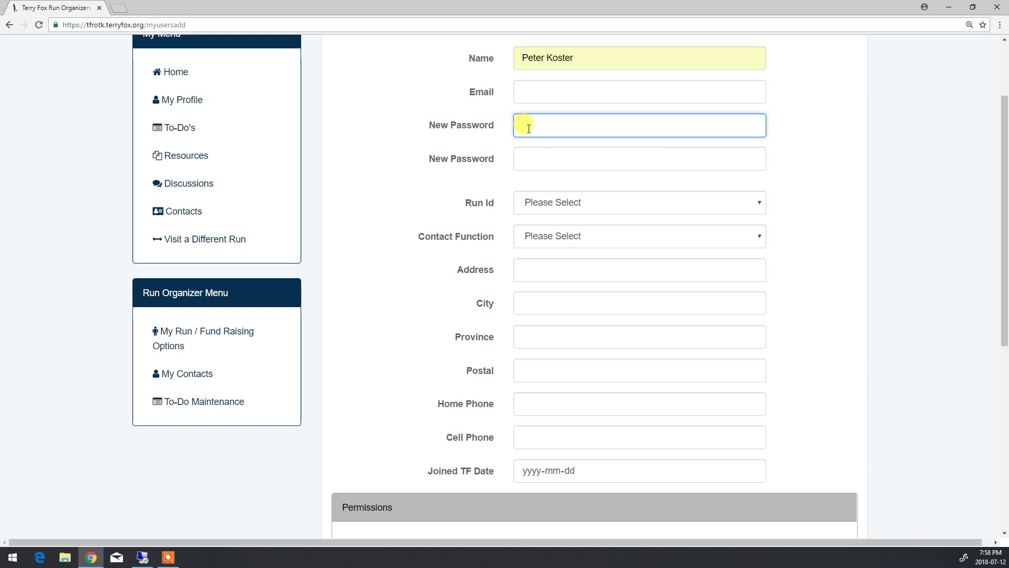
click(581, 207)
text(m)
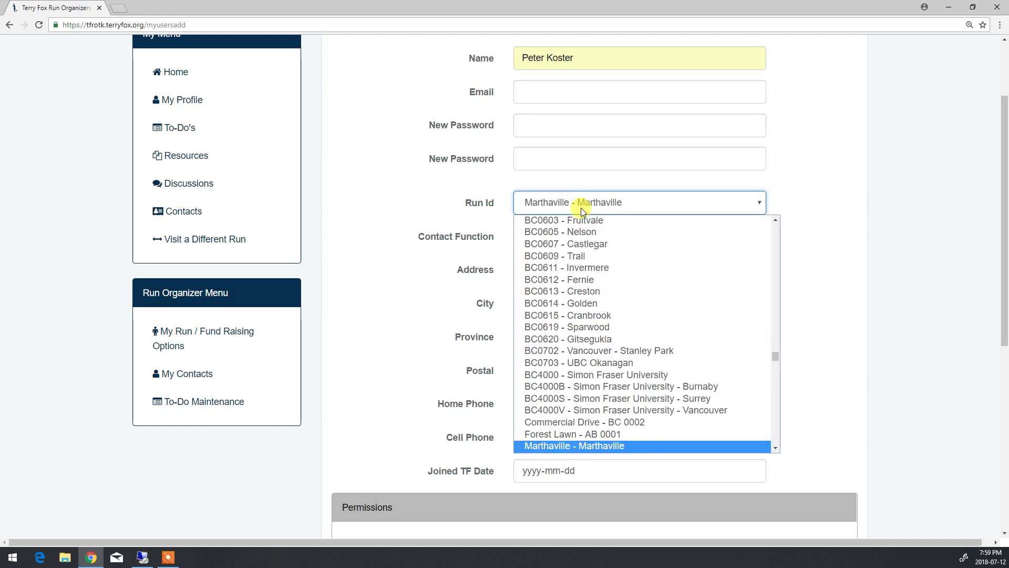
click(600, 447)
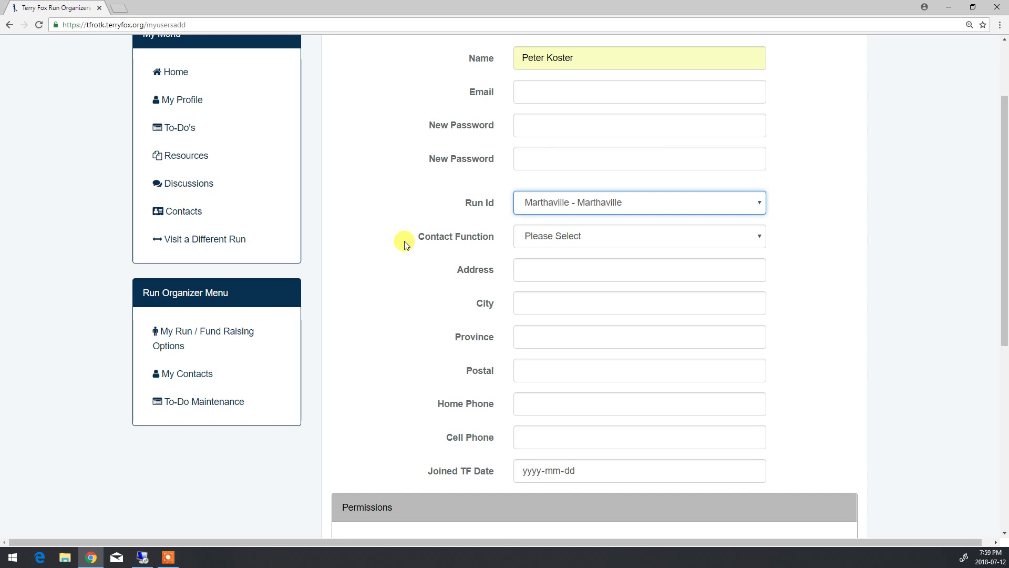
Step: Review the new contact form's Contact Function choices, permissions, visibility and active options, and return to the organizer's contacts list without creating the contact
scroll(405, 245, down, 1)
click(550, 184)
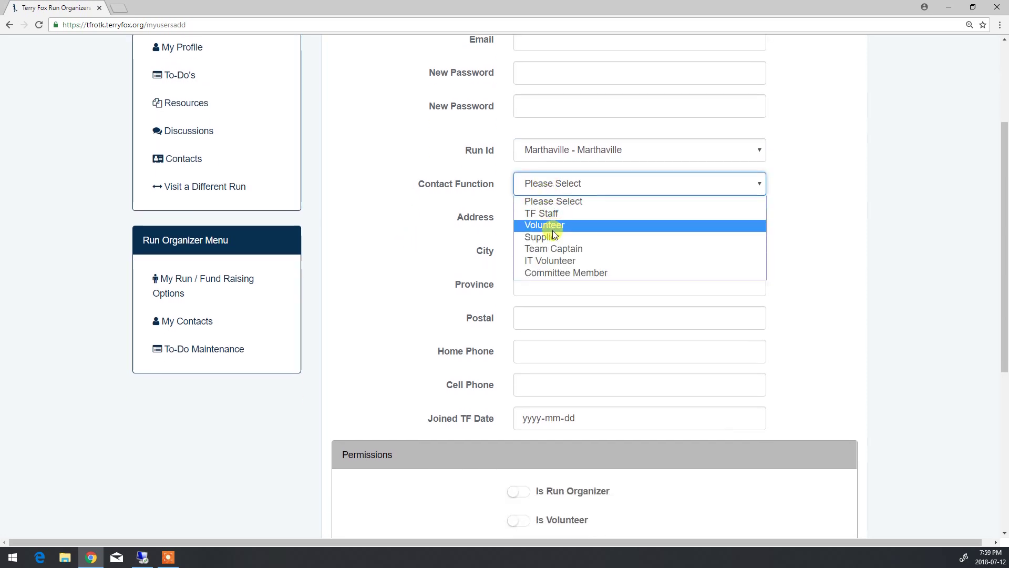
click(395, 272)
scroll(549, 421, down, 3)
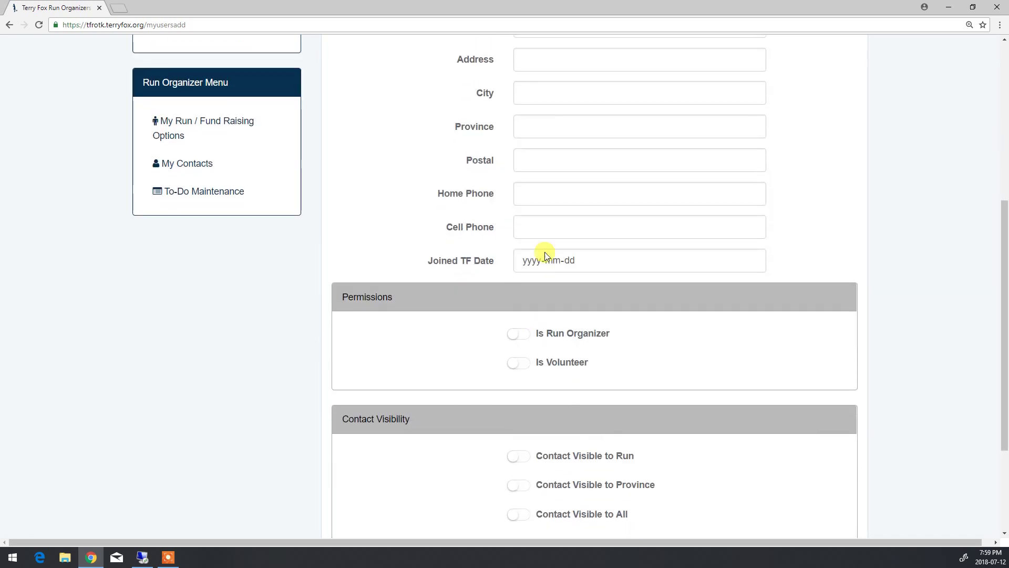
scroll(424, 378, down, 1)
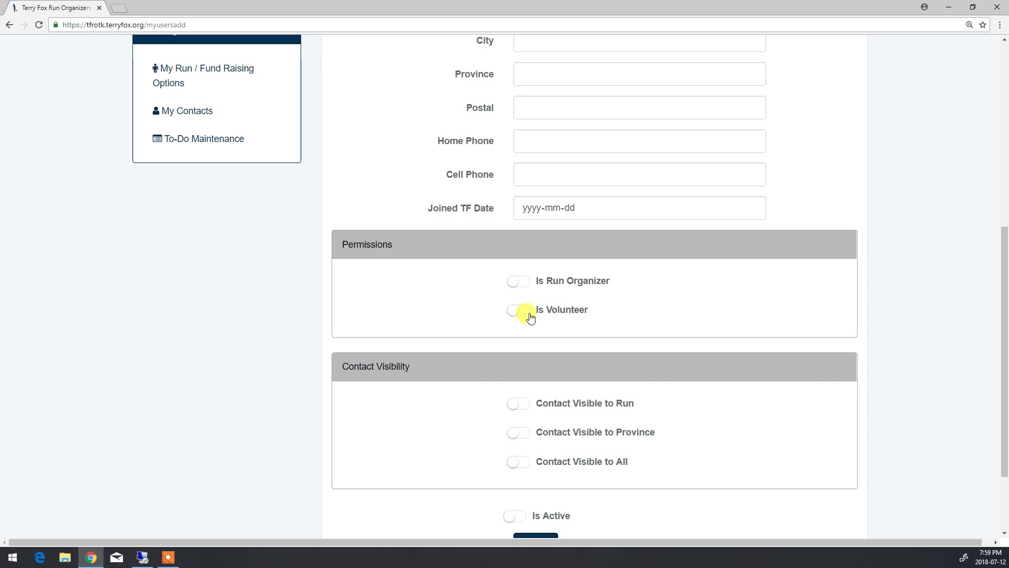
scroll(451, 421, down, 2)
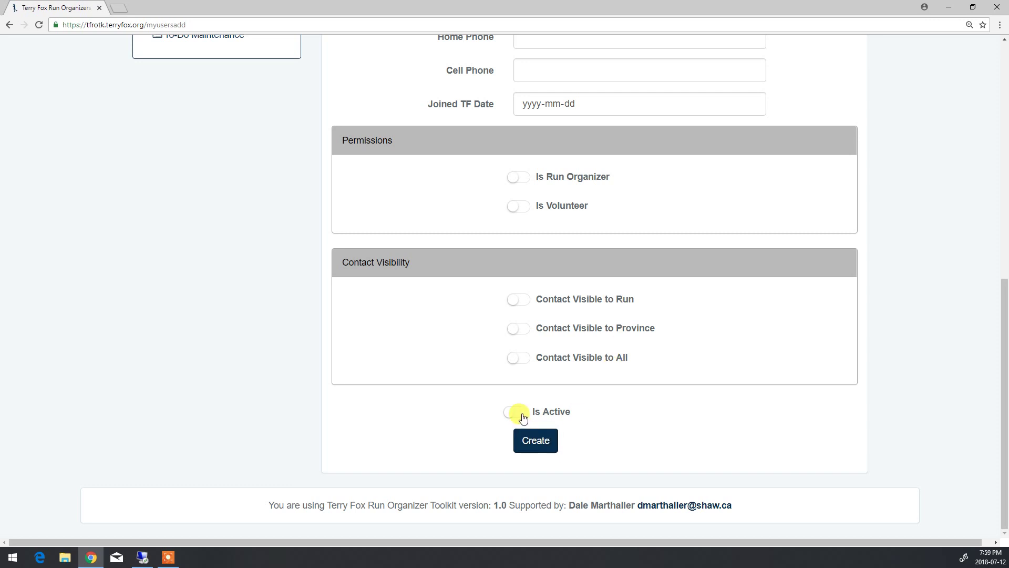
scroll(363, 258, up, 7)
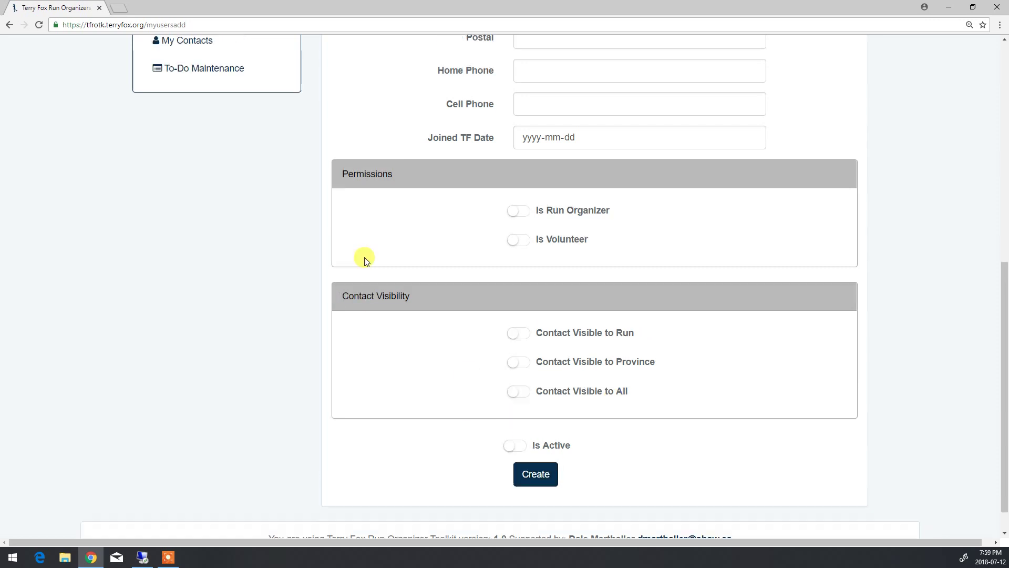
click(188, 374)
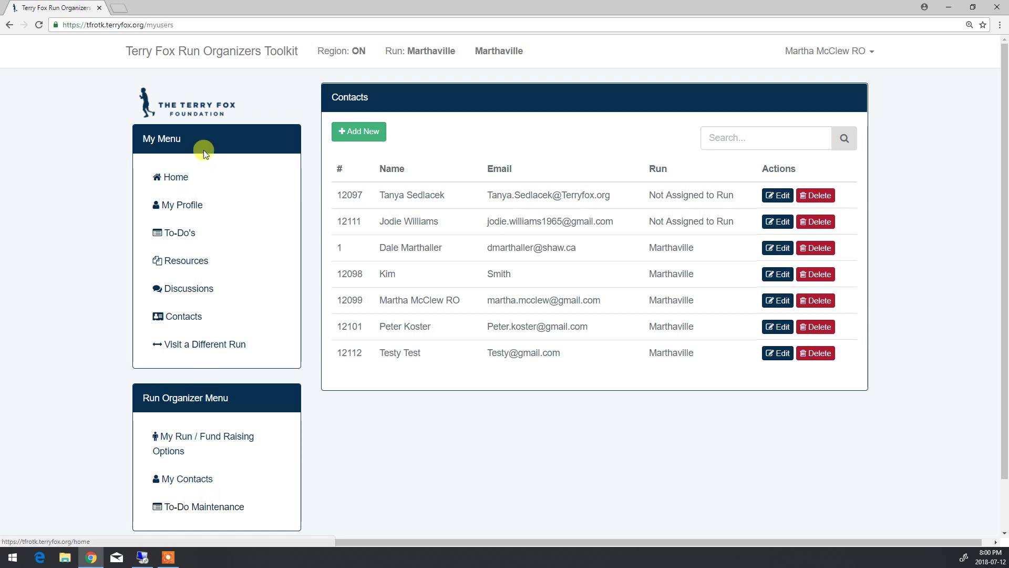
Step: Open the organizer's own profile and review its contact details and Contact Visibility settings
click(189, 205)
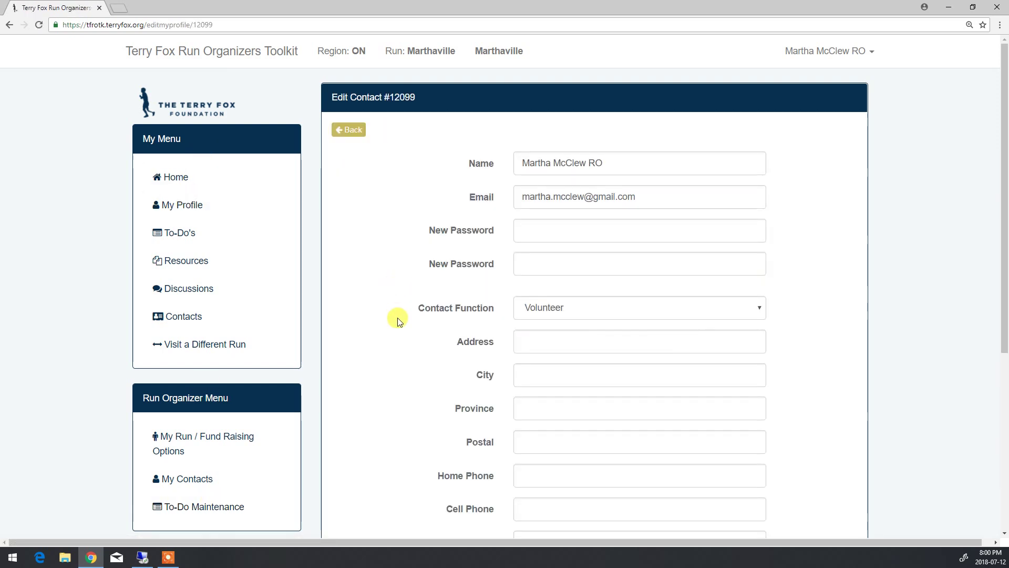
scroll(397, 317, down, 4)
scroll(398, 318, down, 2)
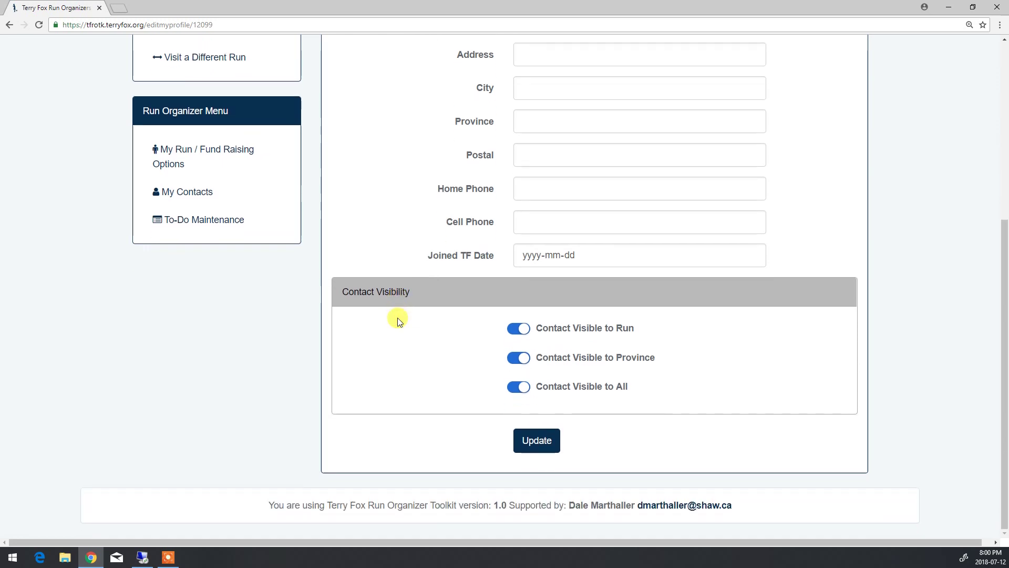
scroll(397, 317, up, 6)
scroll(352, 308, down, 5)
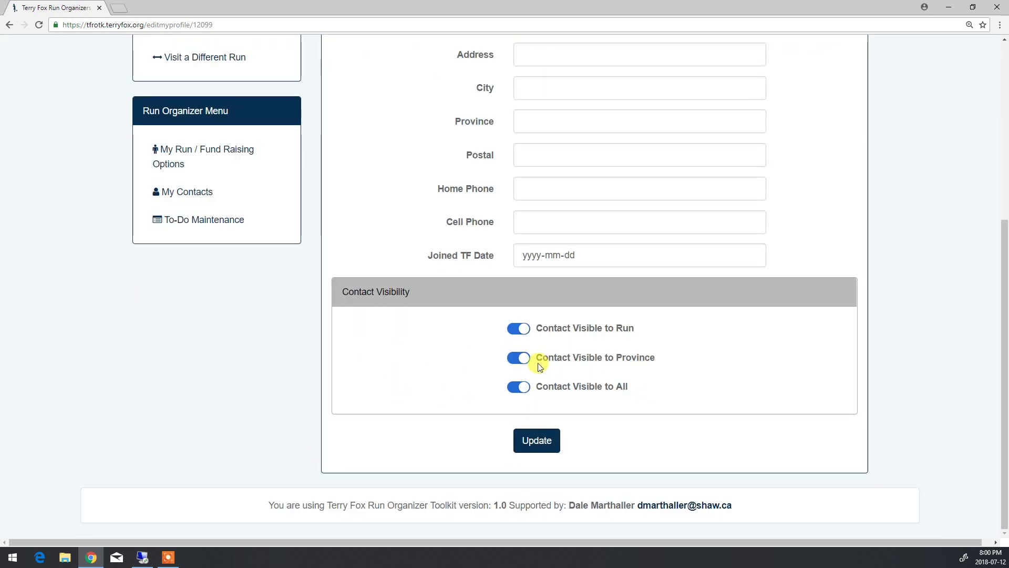
scroll(397, 235, up, 5)
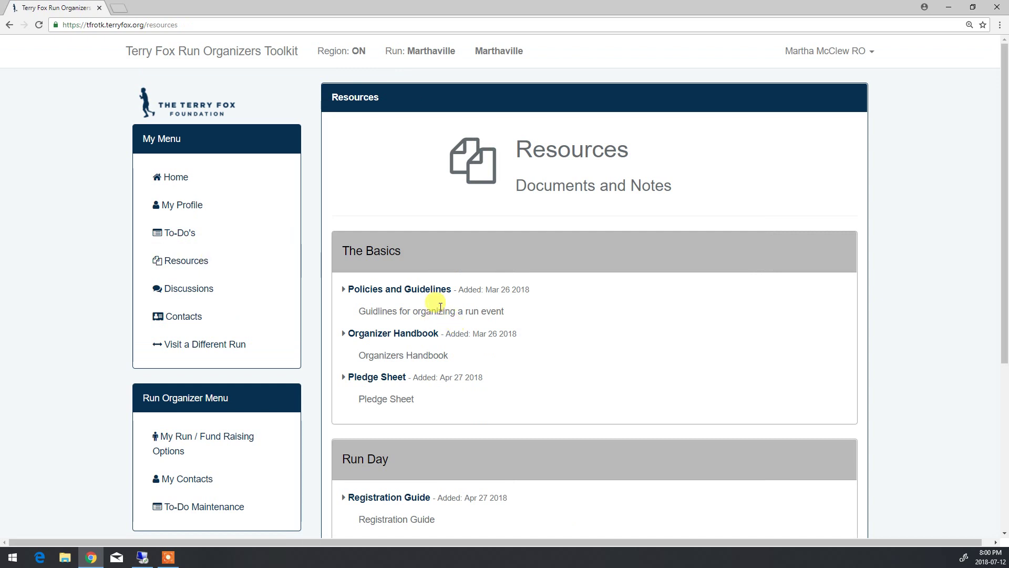
Step: Open the Discussions page and read the posted question and its reply
click(179, 289)
scroll(489, 330, down, 3)
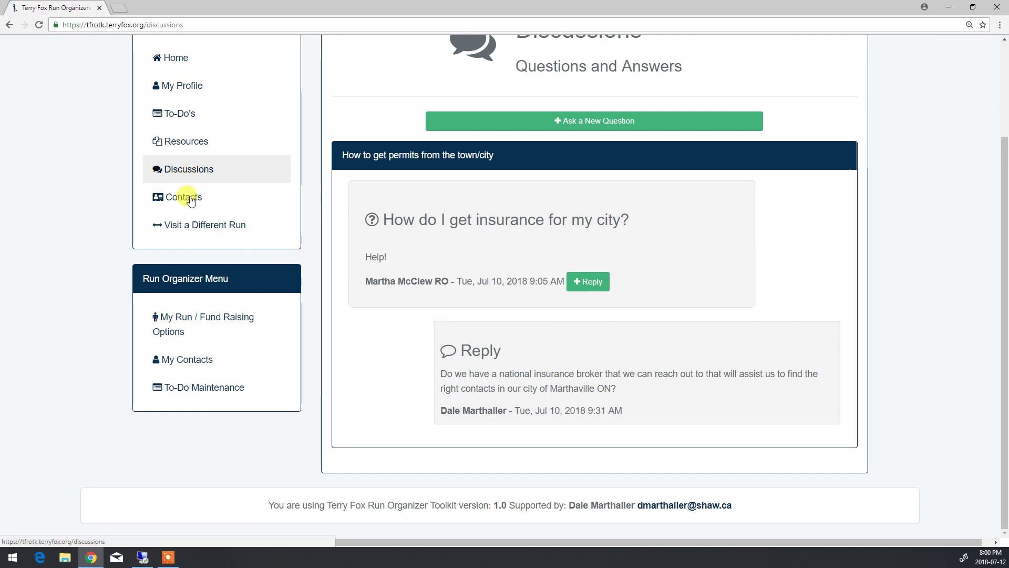
scroll(192, 206, up, 1)
Step: Open the To-Do's action items, hide all task details and look through the list of planning categories
click(189, 168)
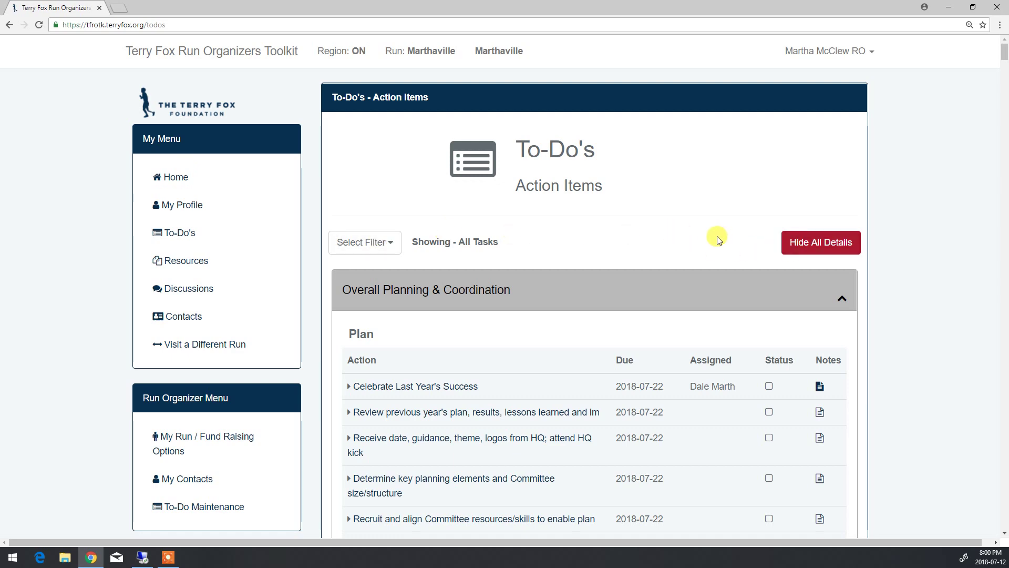
scroll(648, 299, down, 6)
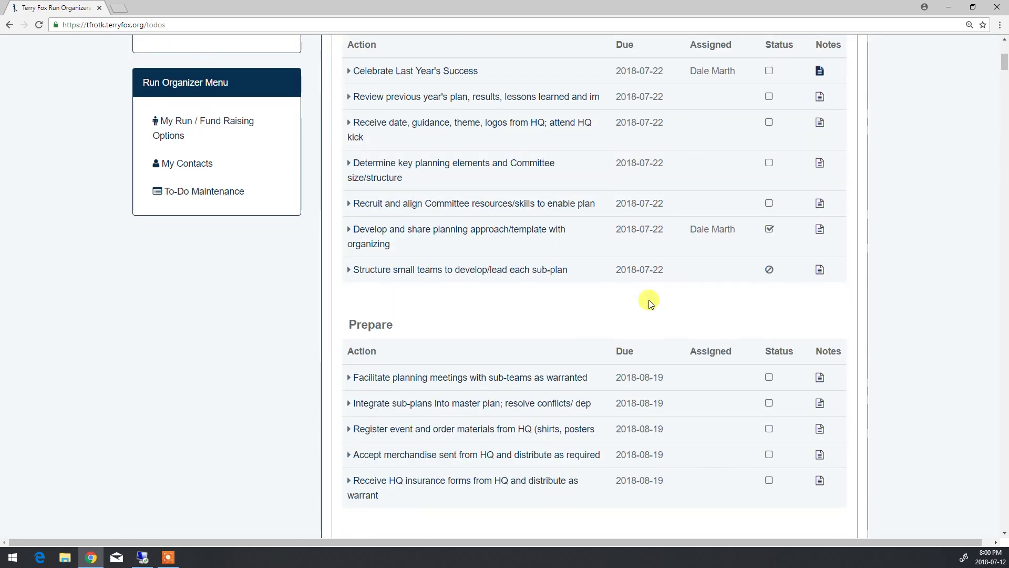
scroll(649, 300, up, 5)
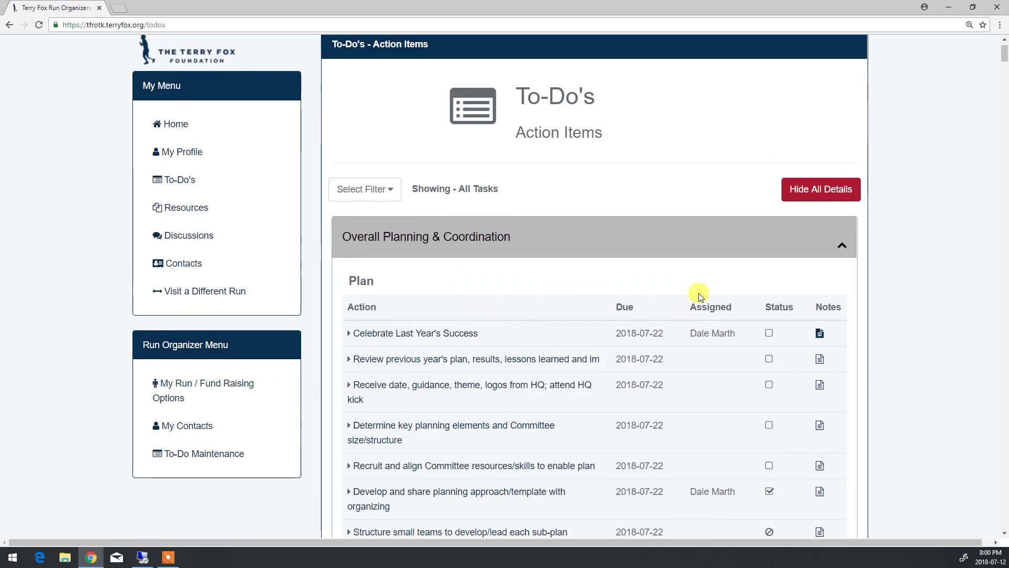
click(809, 198)
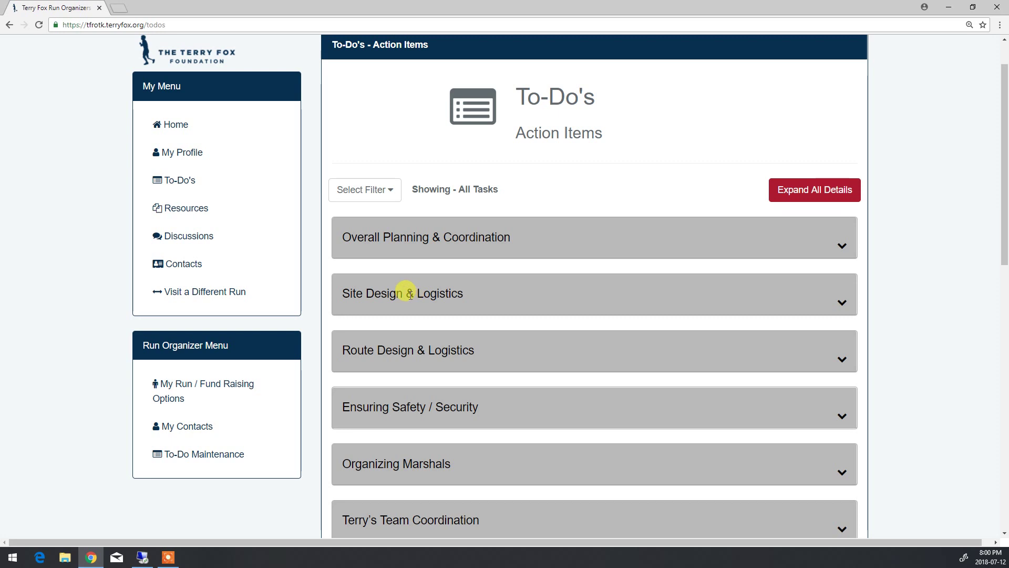
scroll(406, 347, down, 6)
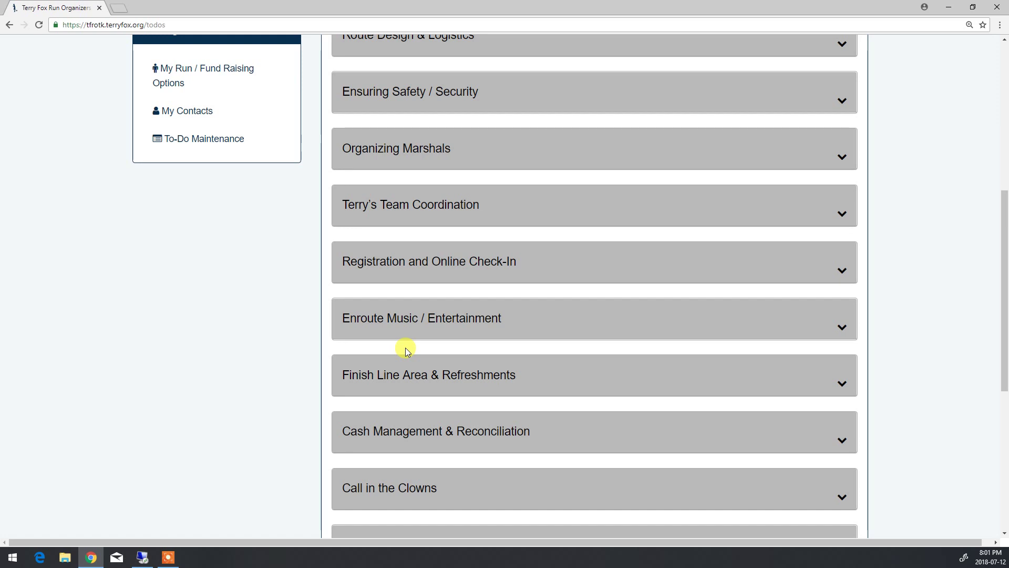
scroll(406, 348, down, 5)
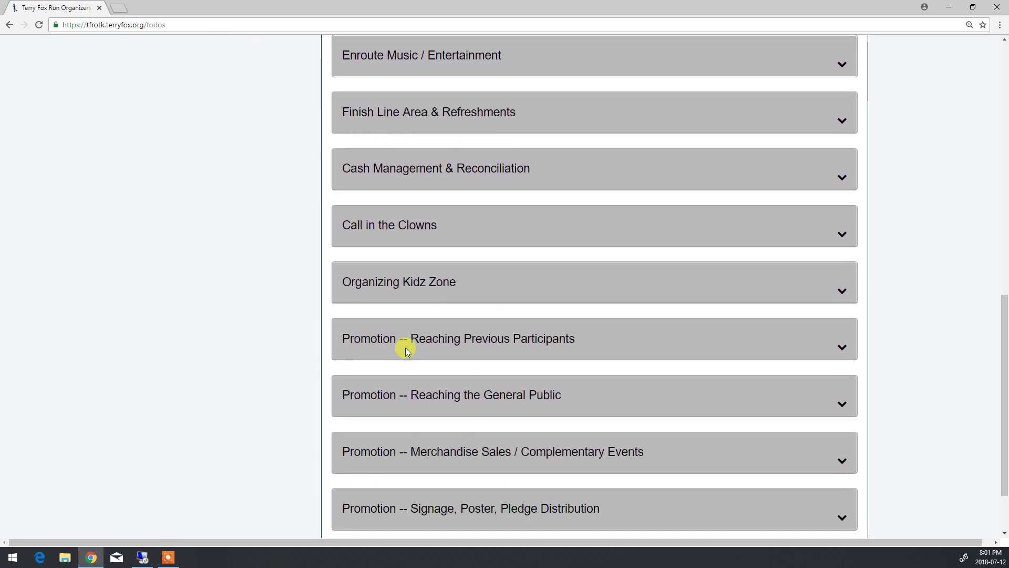
scroll(389, 237, up, 2)
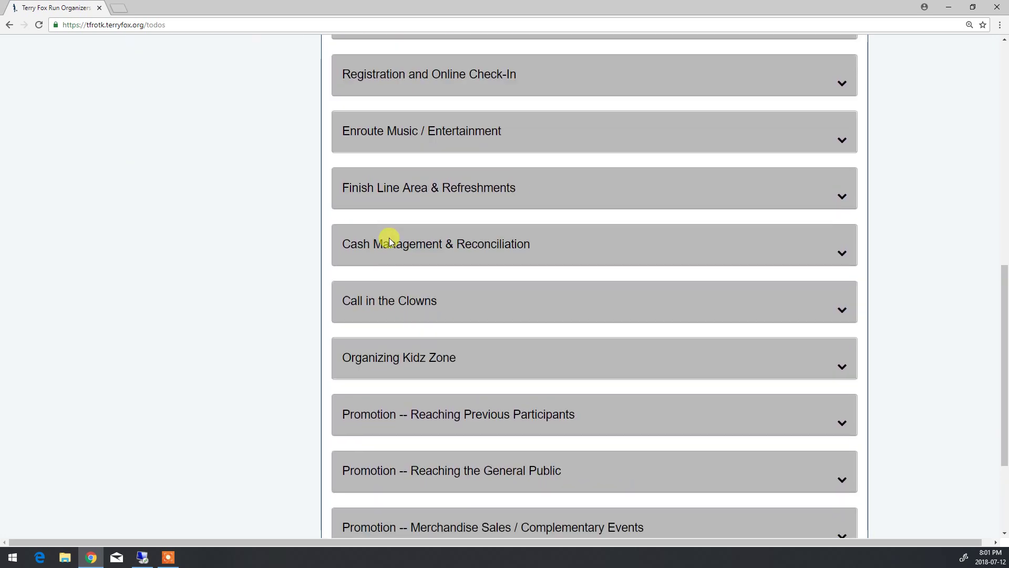
scroll(389, 240, up, 10)
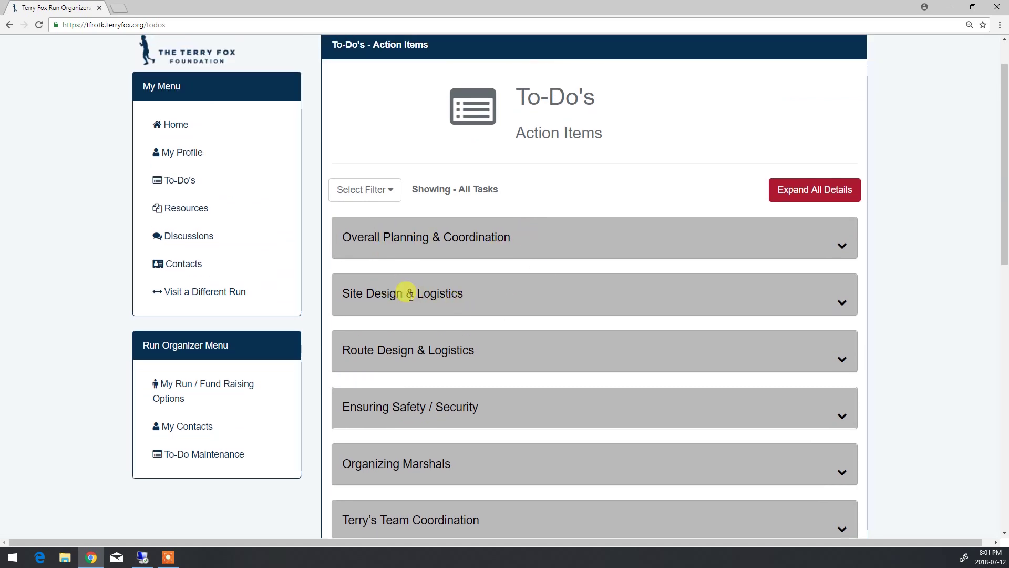
Step: Expand the Site Design & Logistics category and review its Plan, Prepare, Execute and Close tasks
click(843, 304)
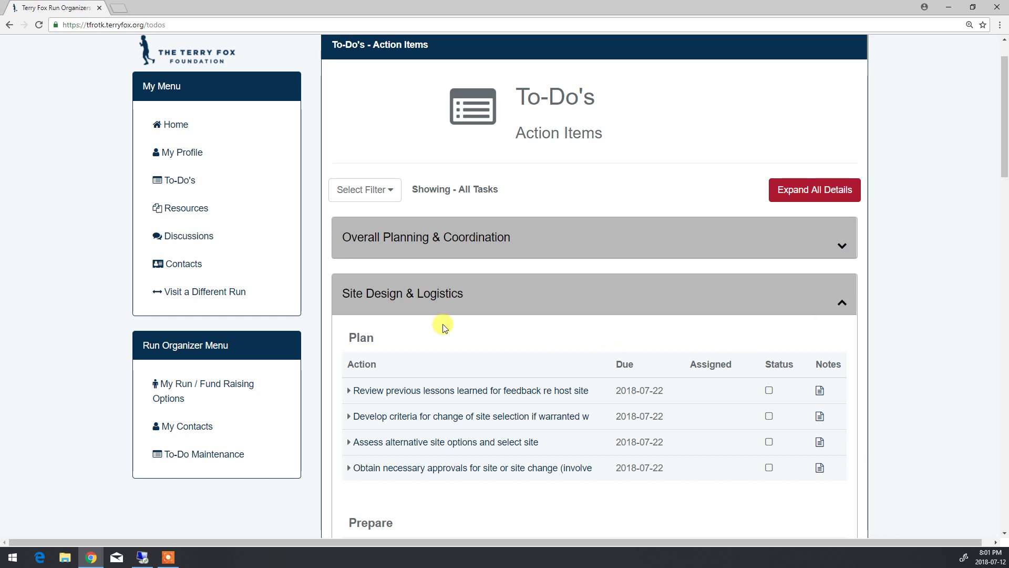
scroll(443, 326, down, 3)
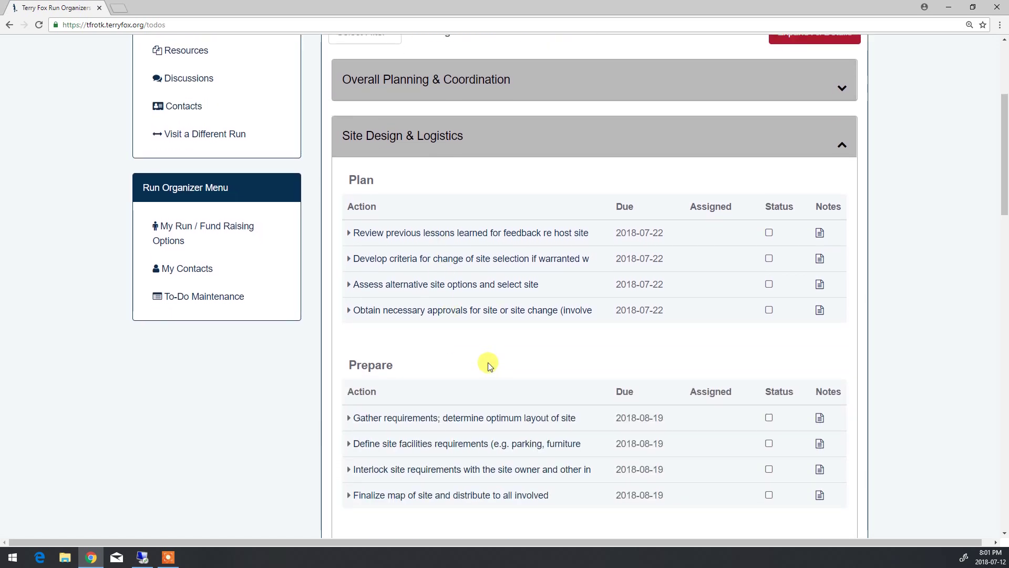
scroll(488, 364, down, 1)
scroll(489, 367, down, 1)
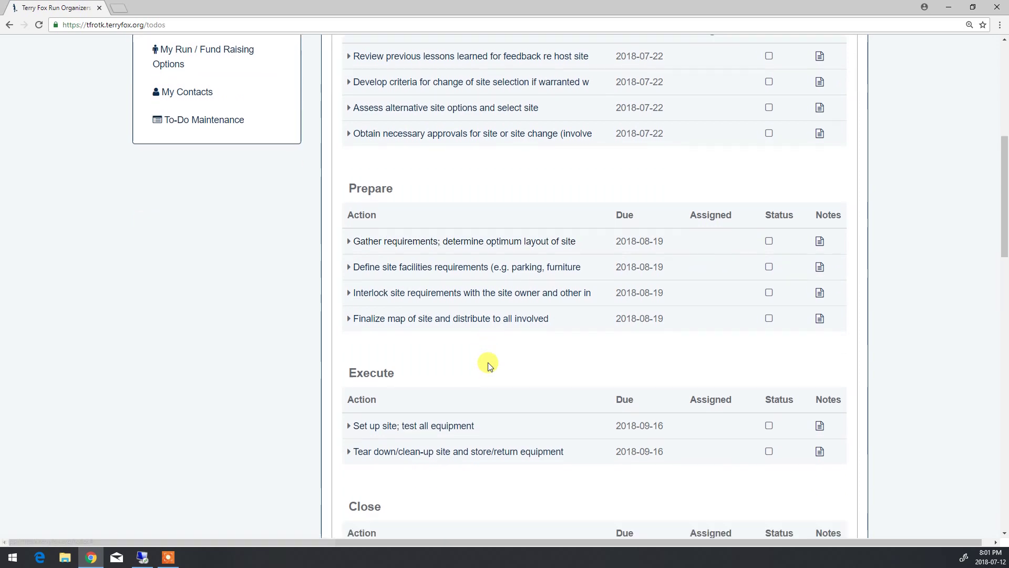
scroll(489, 367, up, 1)
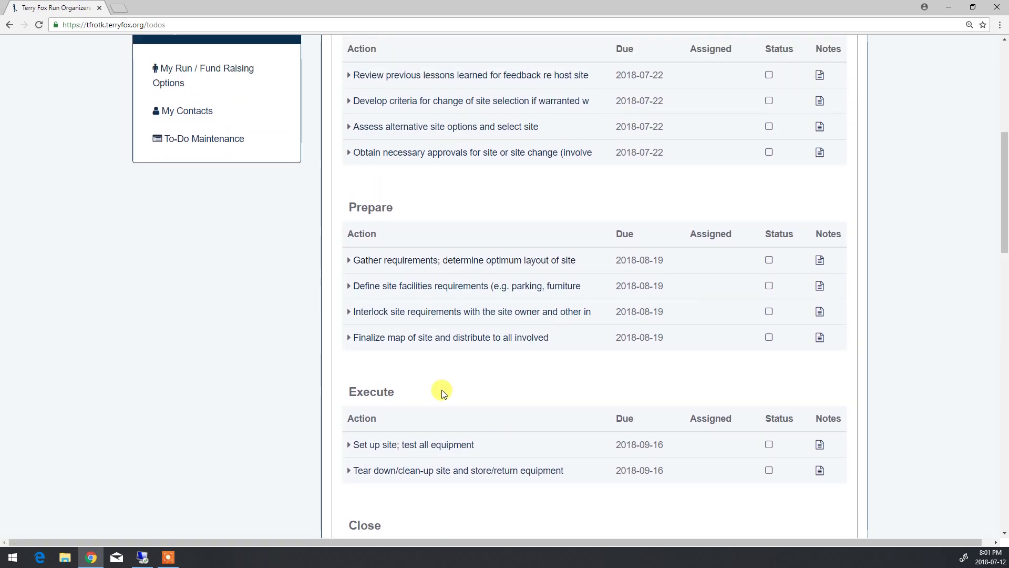
scroll(442, 384, down, 3)
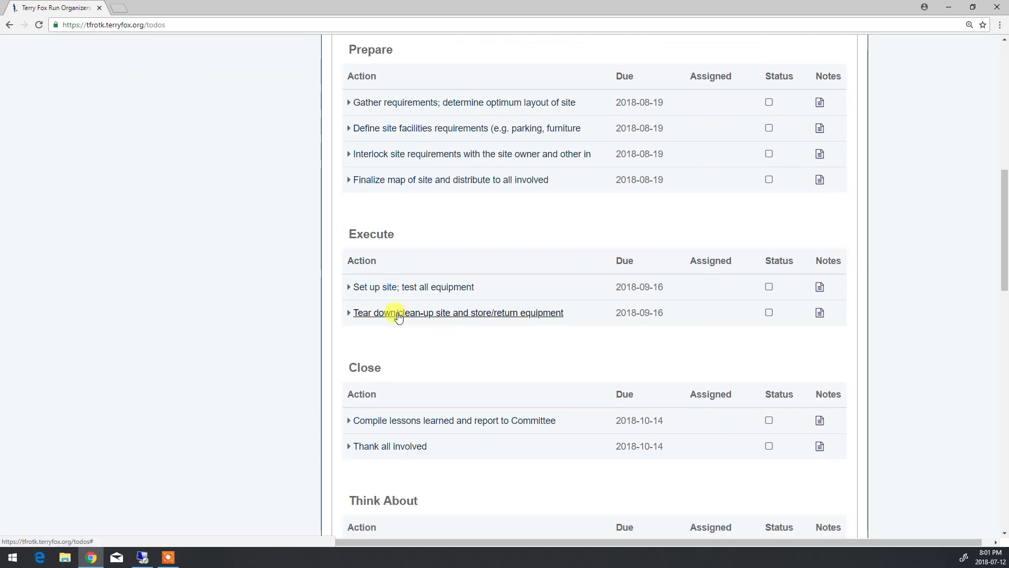
Step: Open the "Tear down/clean-up site and store/return equipment" action item and add the line "Make sure you don't sleep in!" to its notes
click(399, 313)
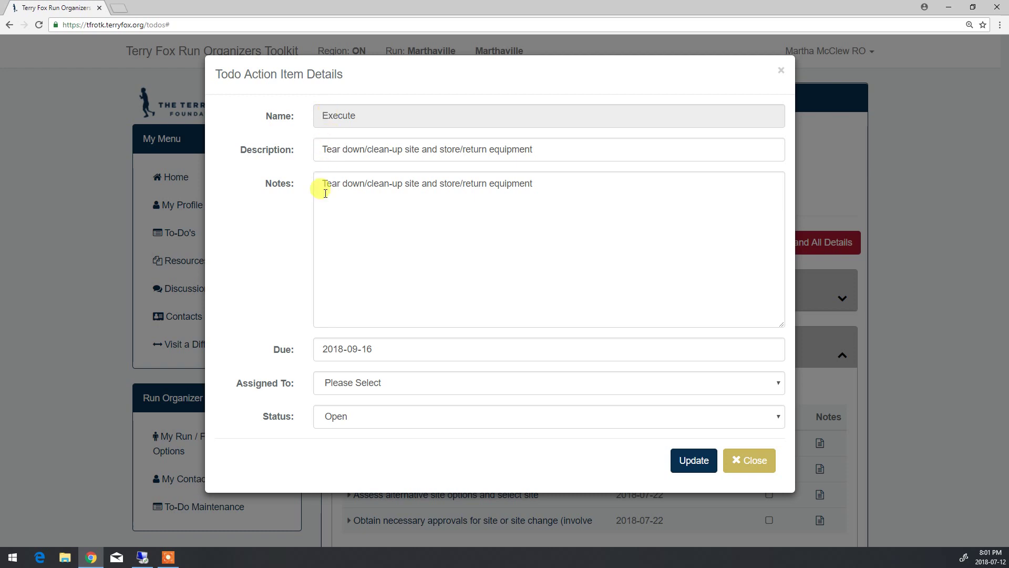
click(570, 183)
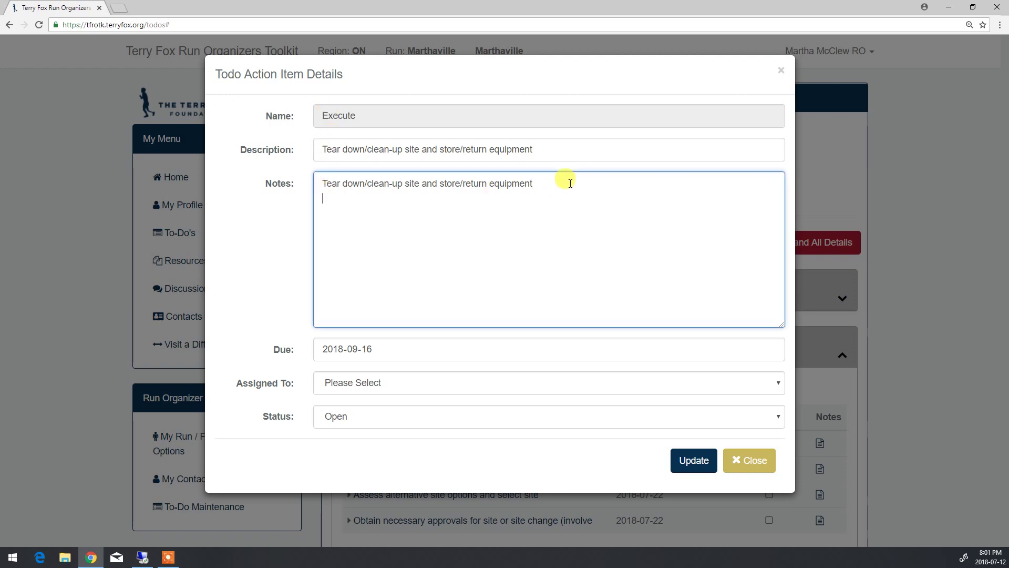
key(Return)
text(Make sure you don't slee)
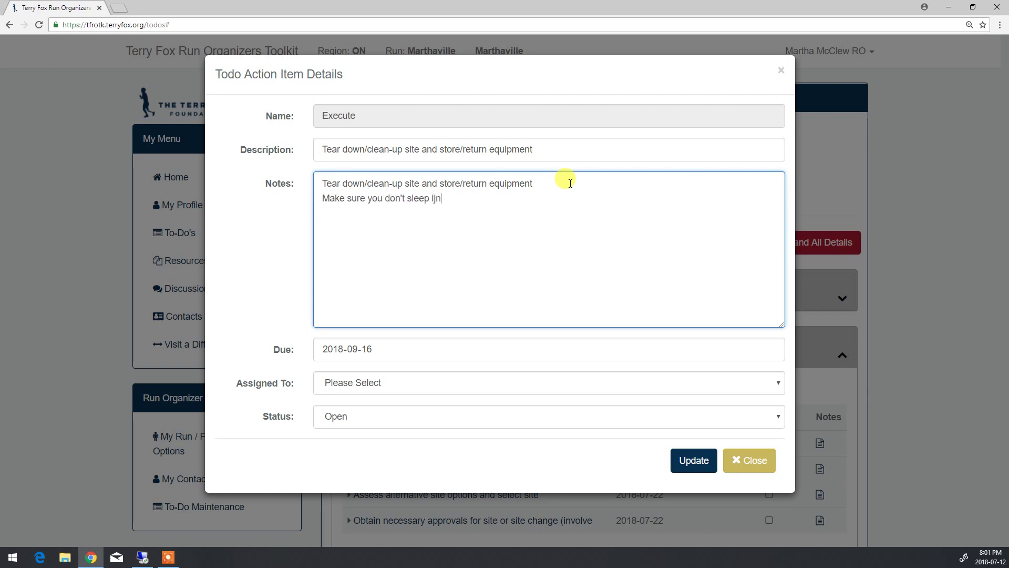
text(p in!)
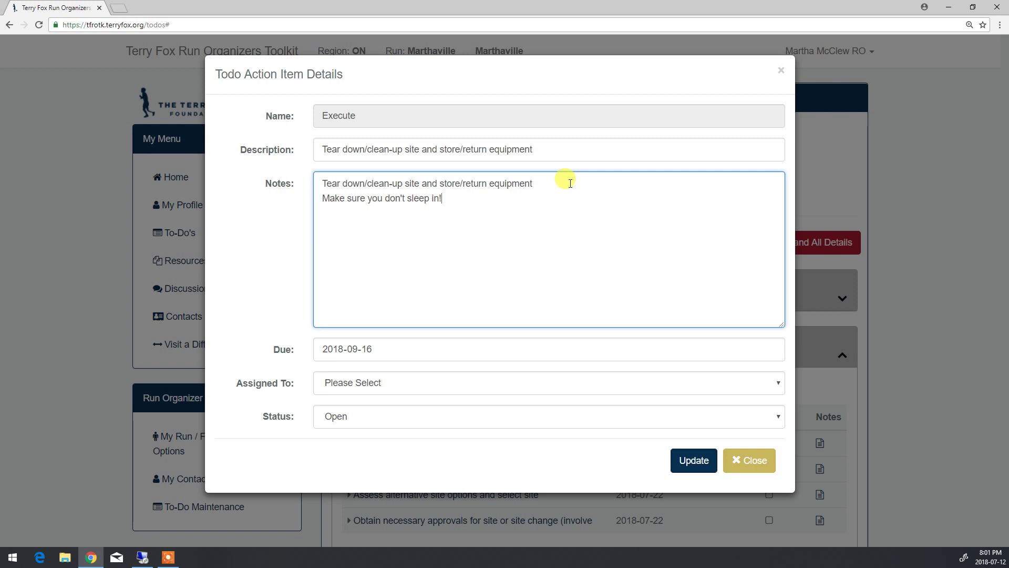
Step: Assign the tear-down action item to a committee member and save the update
click(368, 349)
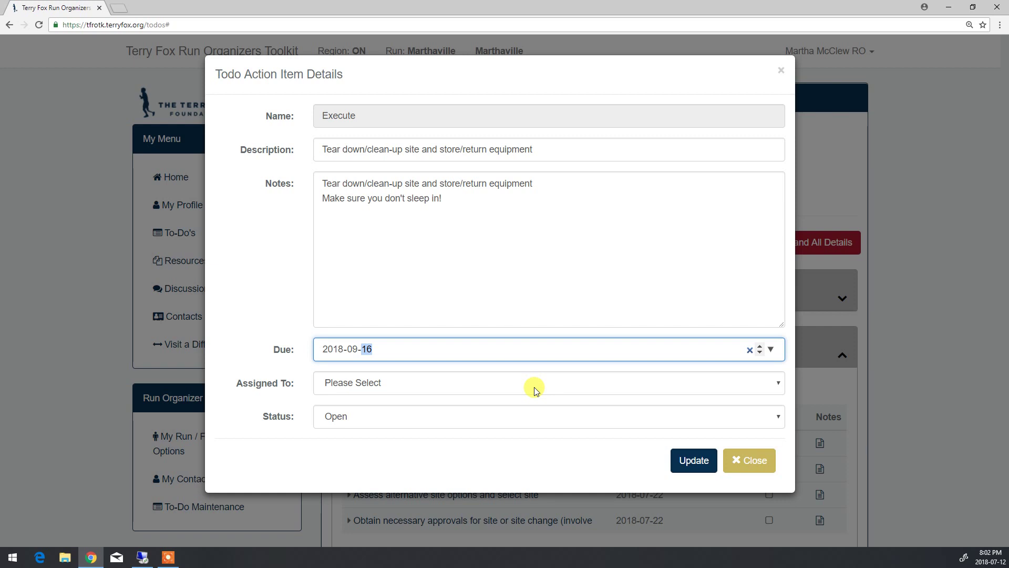
click(369, 383)
click(355, 450)
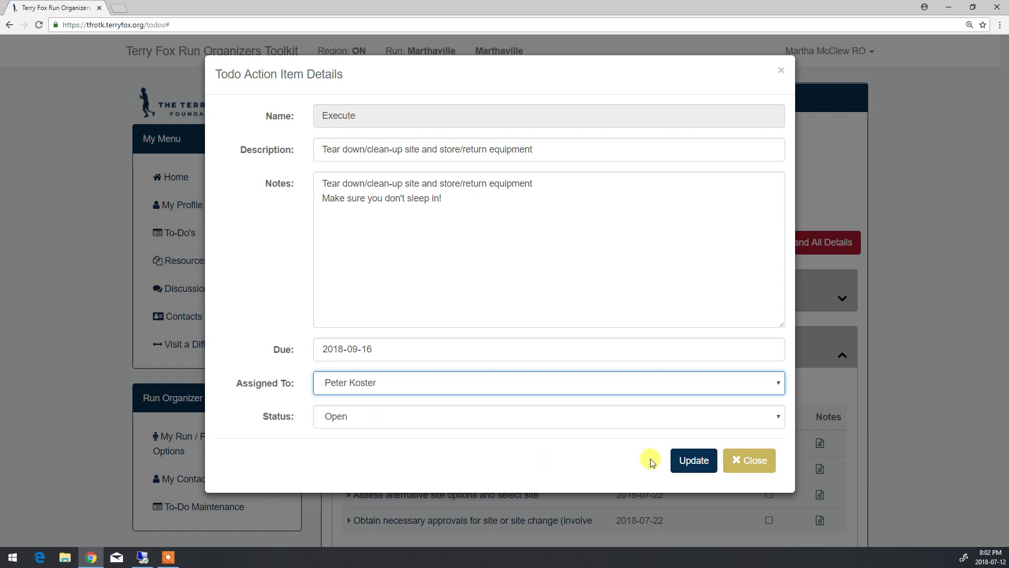
click(701, 467)
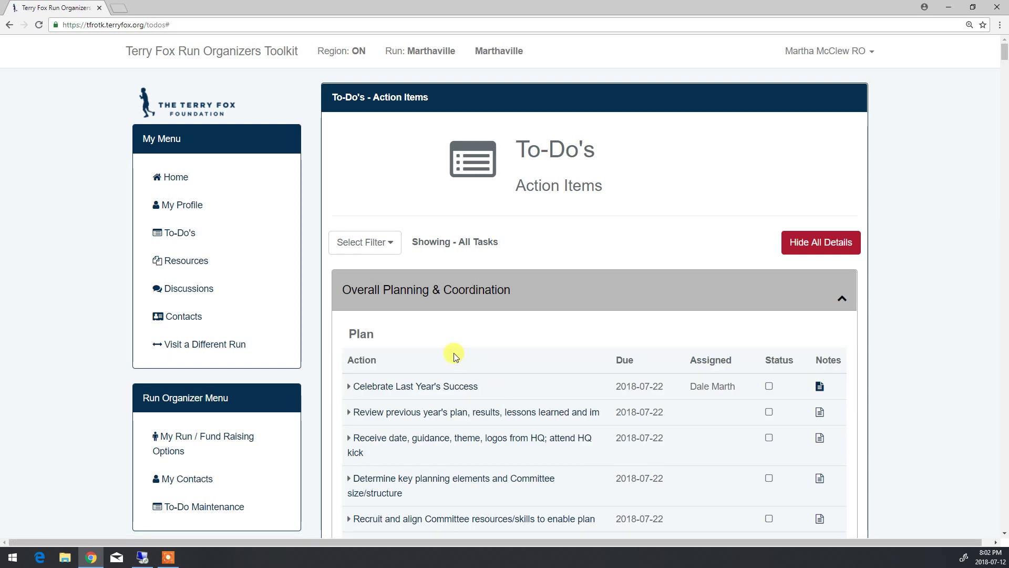
Step: Review the Overall Planning & Coordination tasks and hide all task details
scroll(453, 352, down, 1)
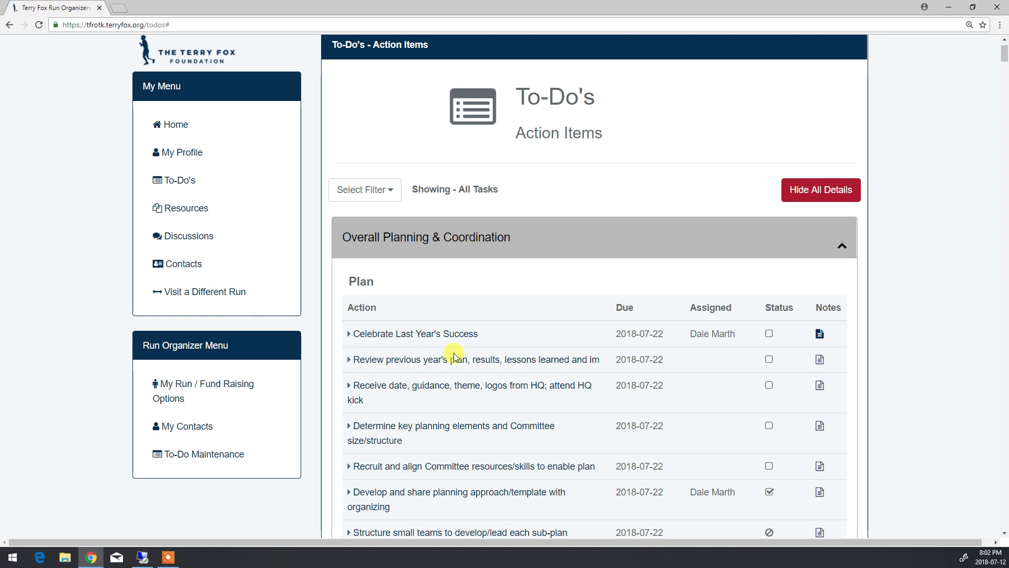
scroll(453, 352, down, 1)
scroll(453, 352, down, 1)
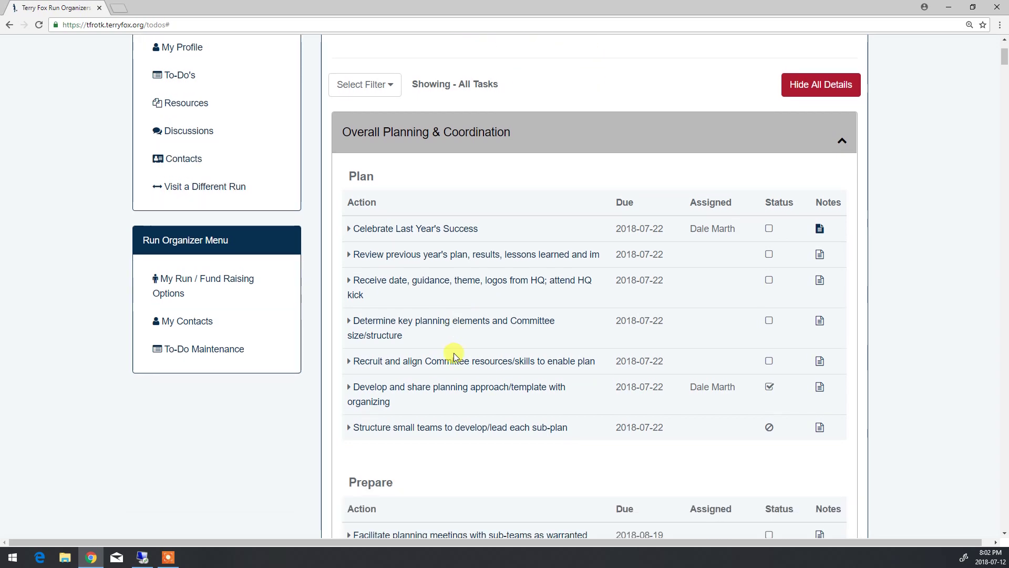
scroll(453, 352, down, 5)
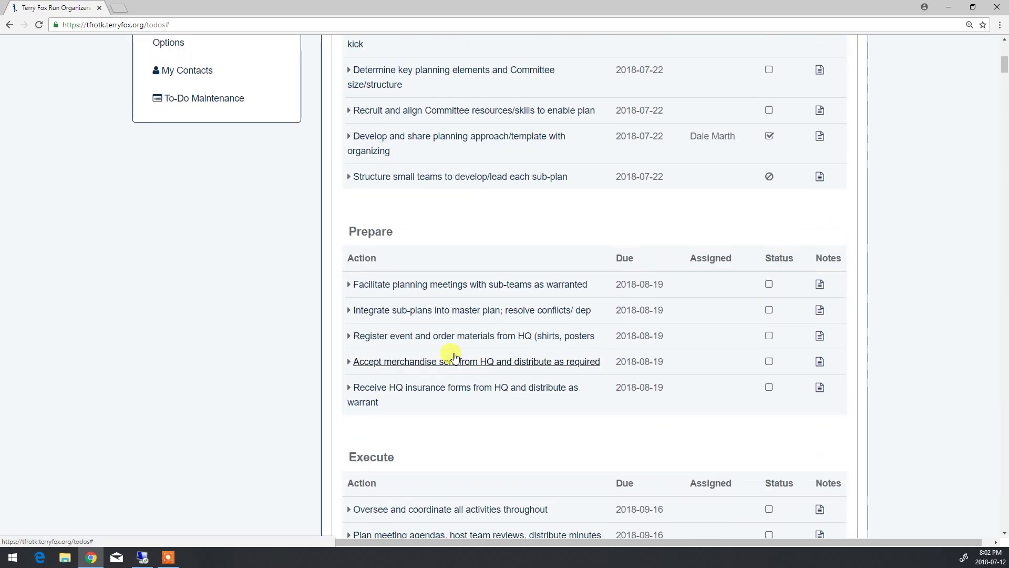
scroll(453, 355, up, 6)
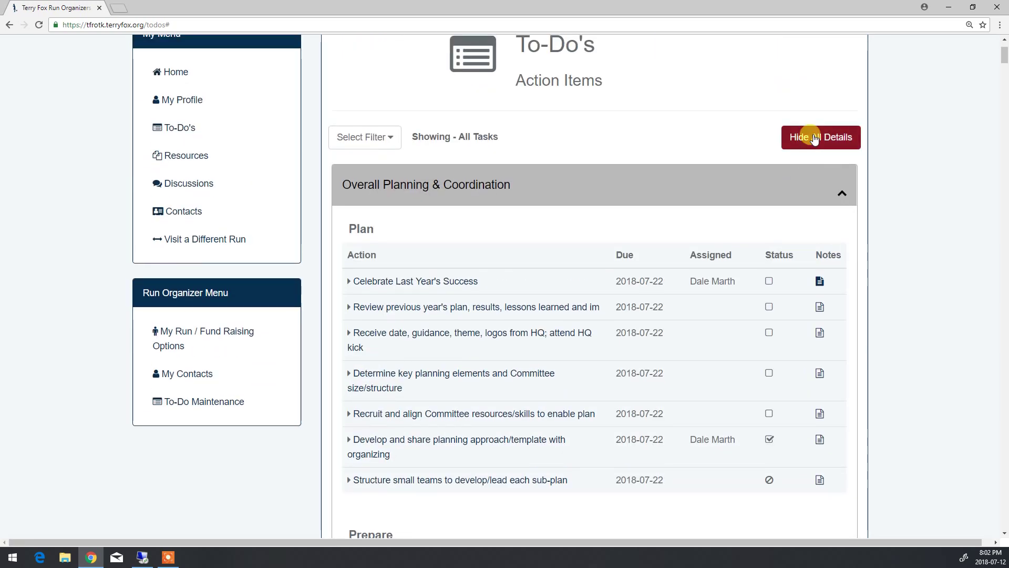
click(814, 138)
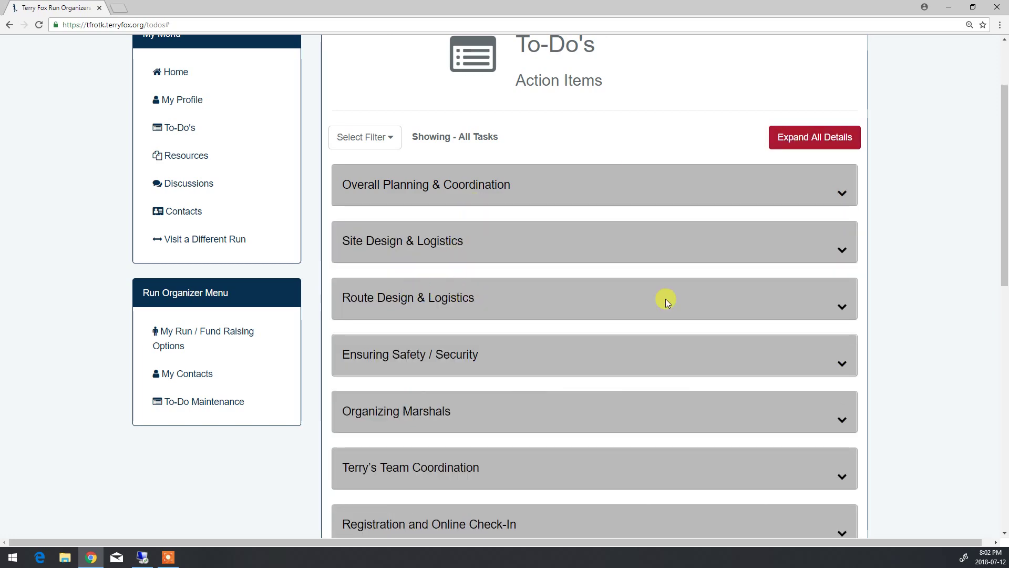
Step: Expand the Route Design & Logistics category and review its Plan, Prepare, Execute, Close and Think About tasks
click(839, 308)
scroll(547, 334, down, 1)
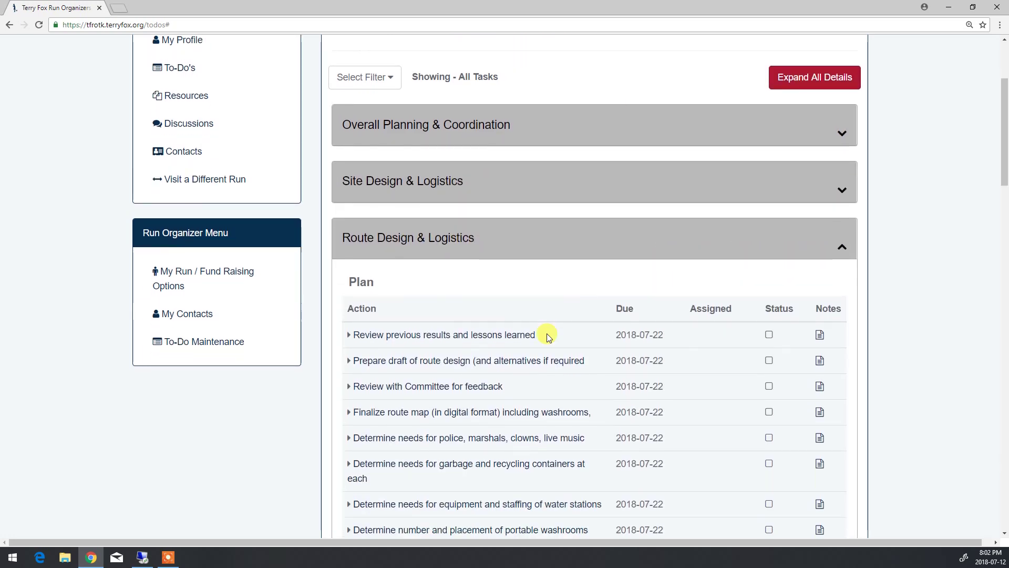
scroll(547, 337, down, 10)
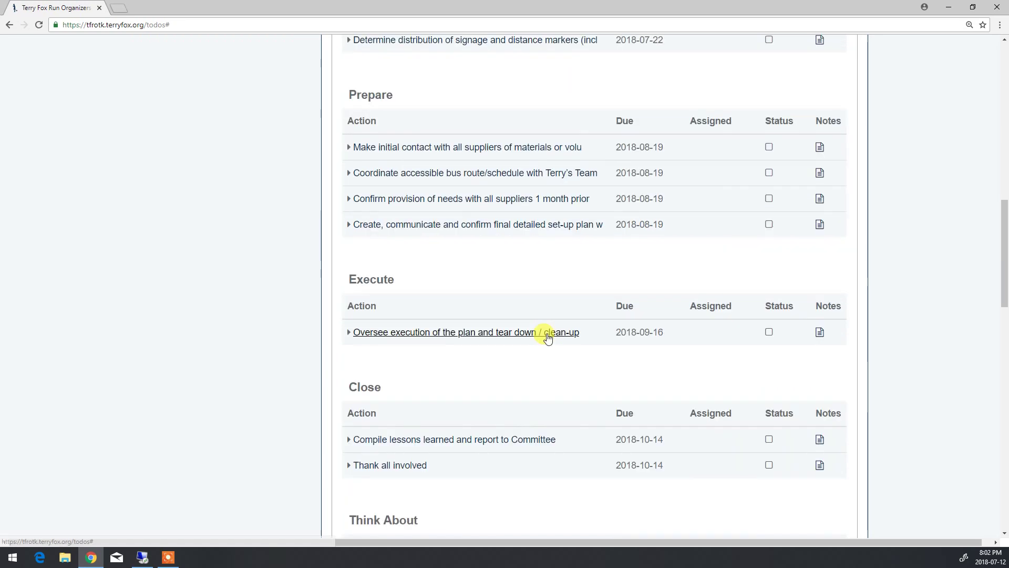
scroll(541, 361, down, 3)
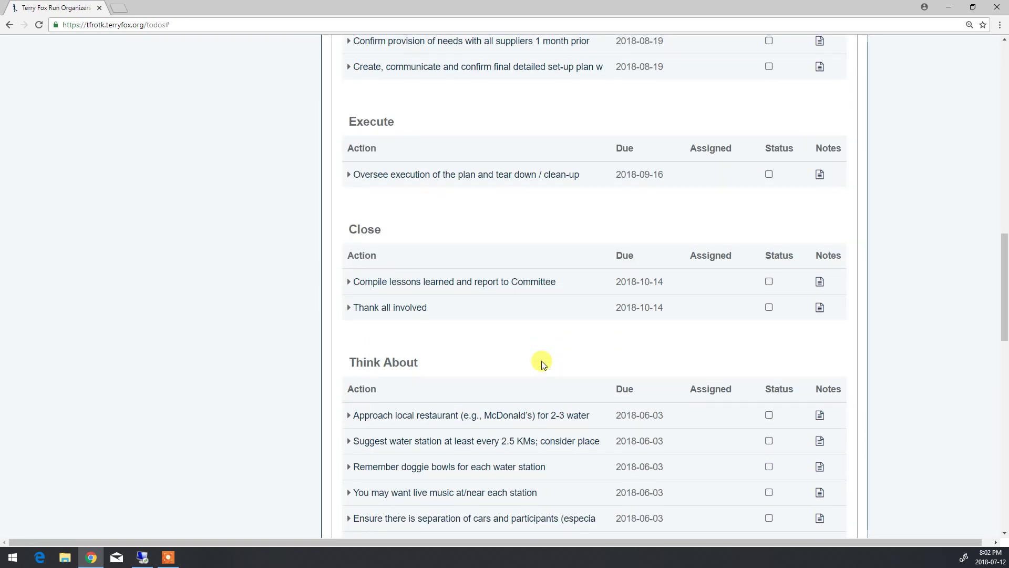
scroll(543, 364, up, 15)
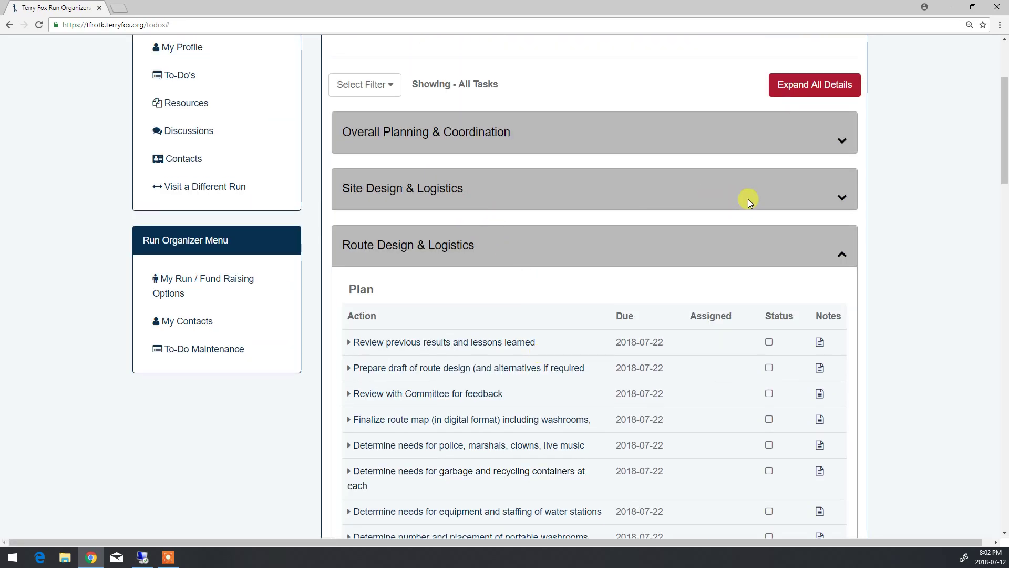
Step: Expand Site Design & Logistics, check the tear-down task's assignment under Execute, and open its notes page
click(838, 198)
scroll(520, 273, down, 6)
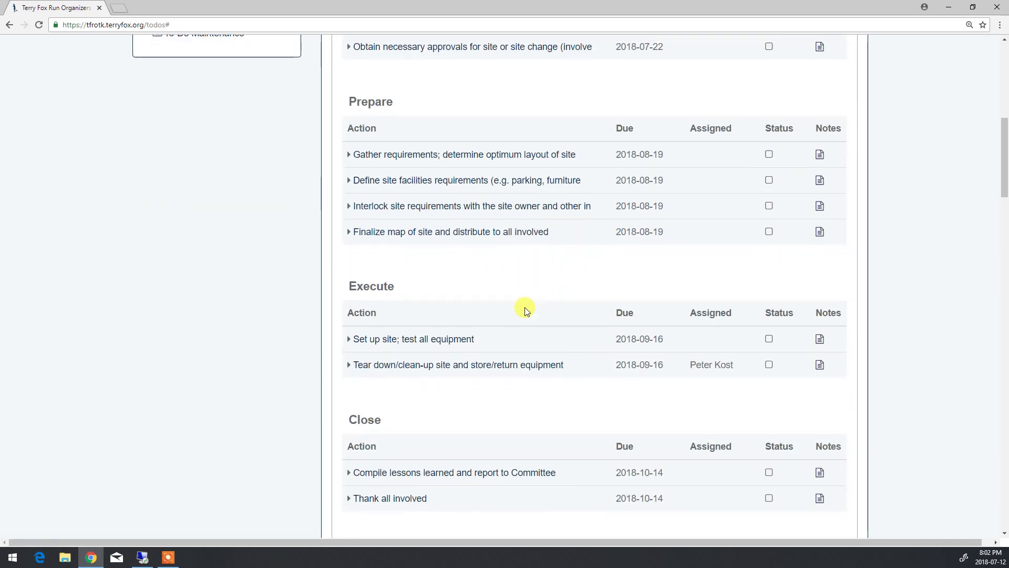
scroll(526, 310, down, 1)
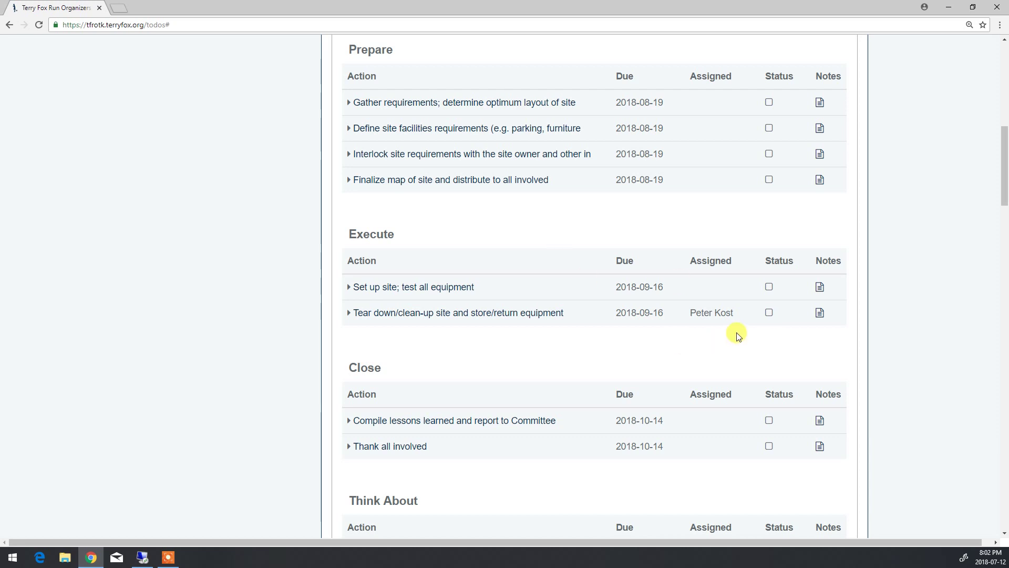
click(822, 314)
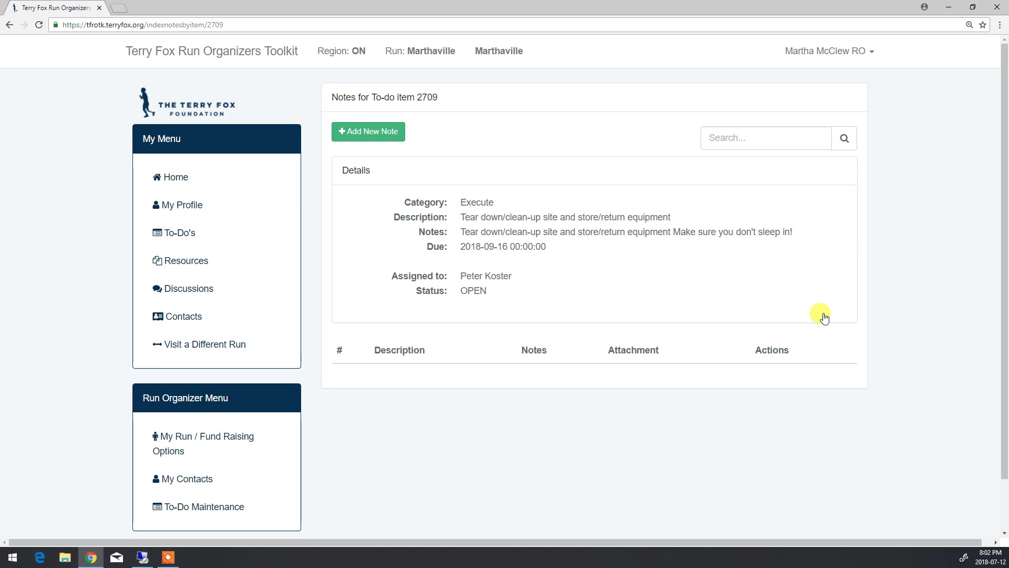
Step: Draft a new note for the tear-down task with the description "Letter of Approval From Hydro" and leave the form
click(390, 137)
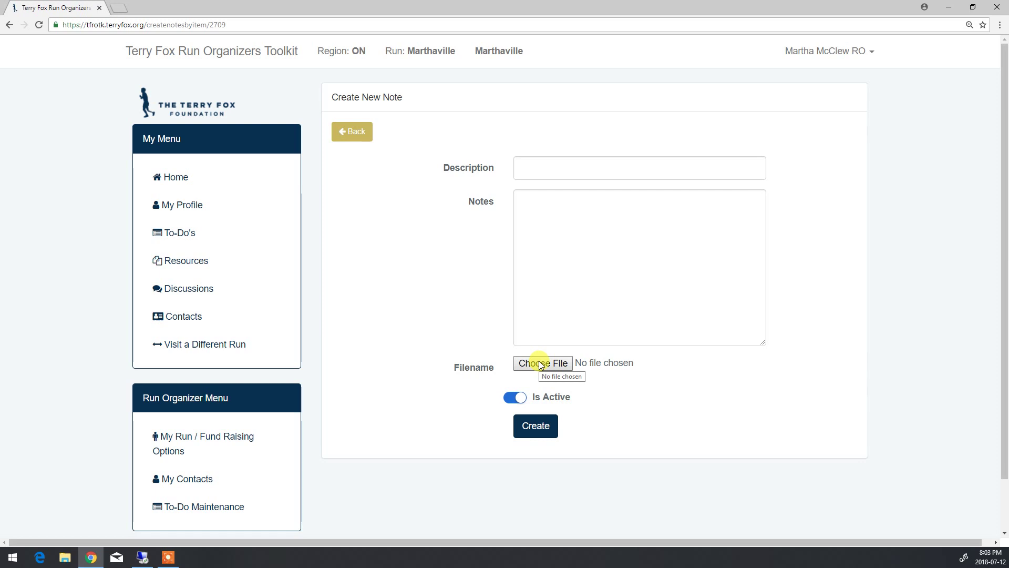
click(528, 169)
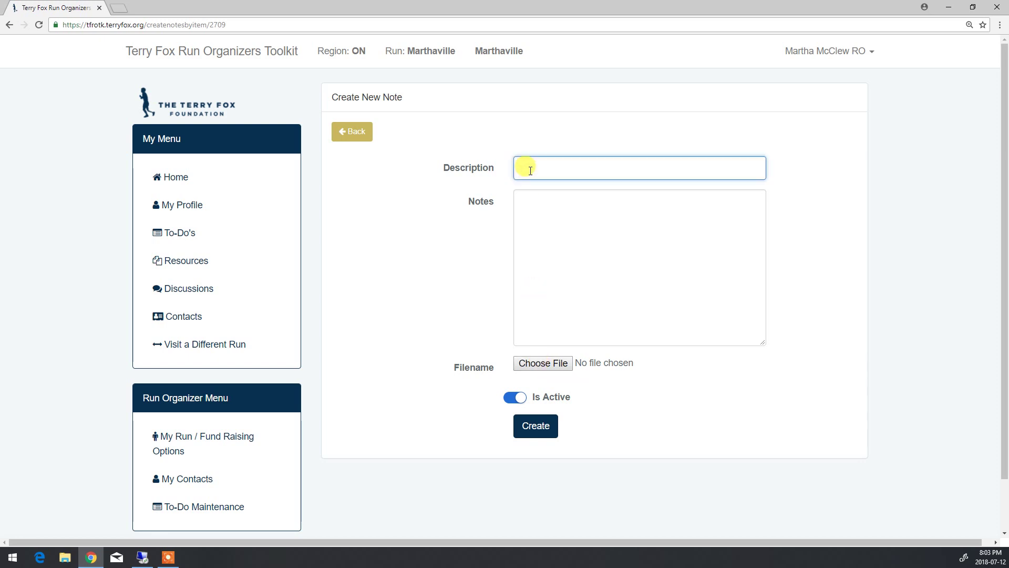
text(Letter of Approval From Hydro)
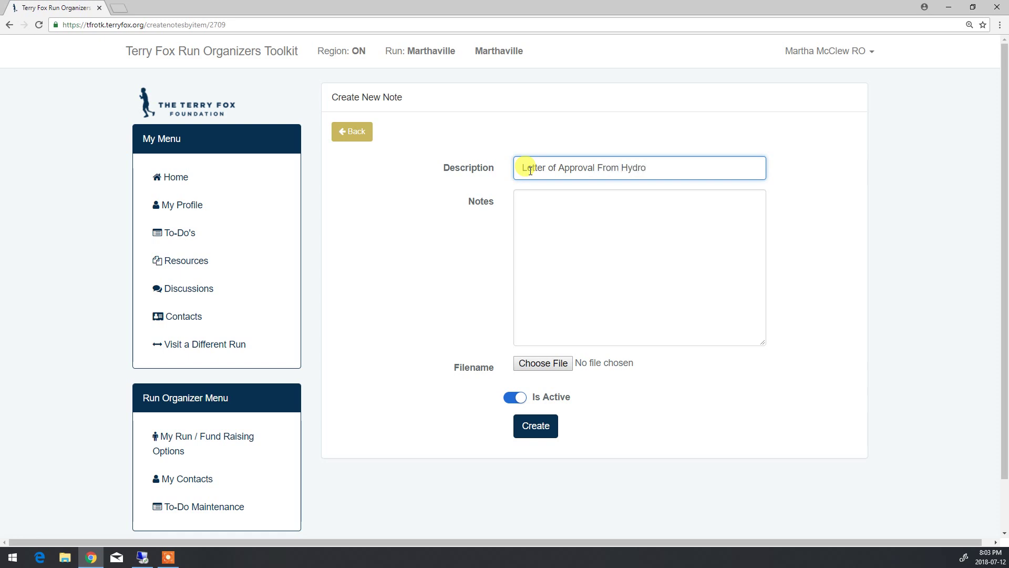
click(552, 426)
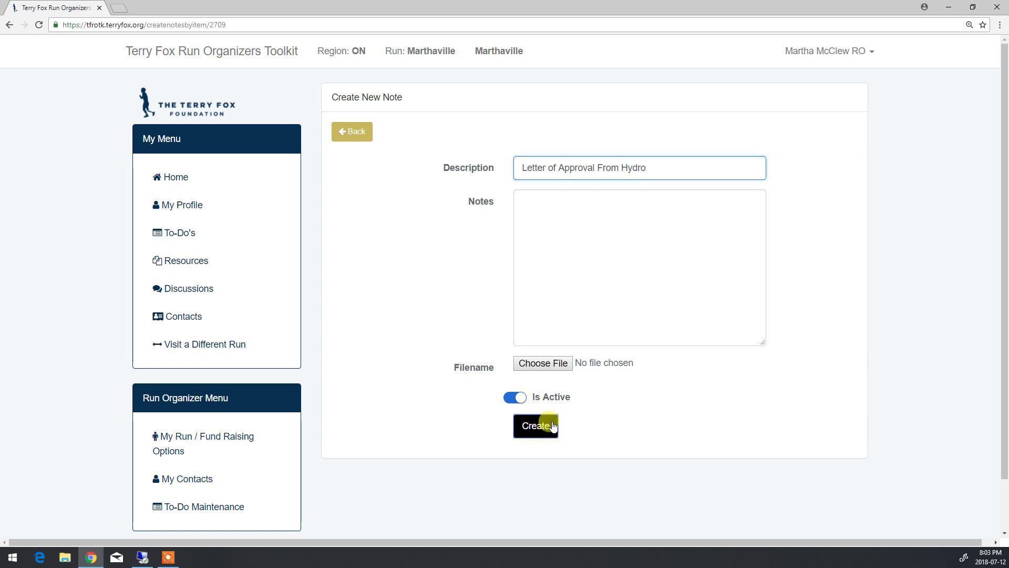
click(485, 309)
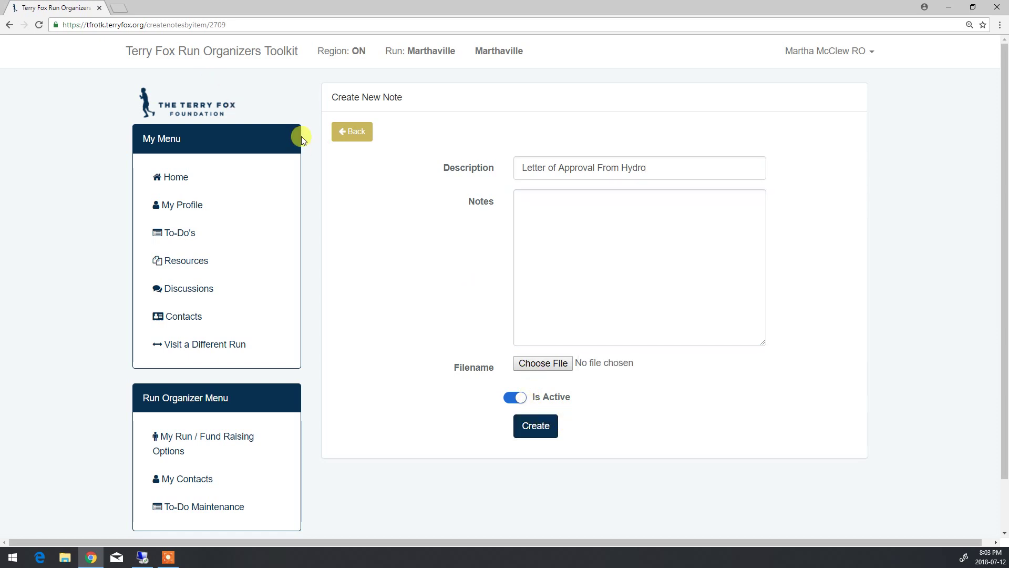
click(338, 137)
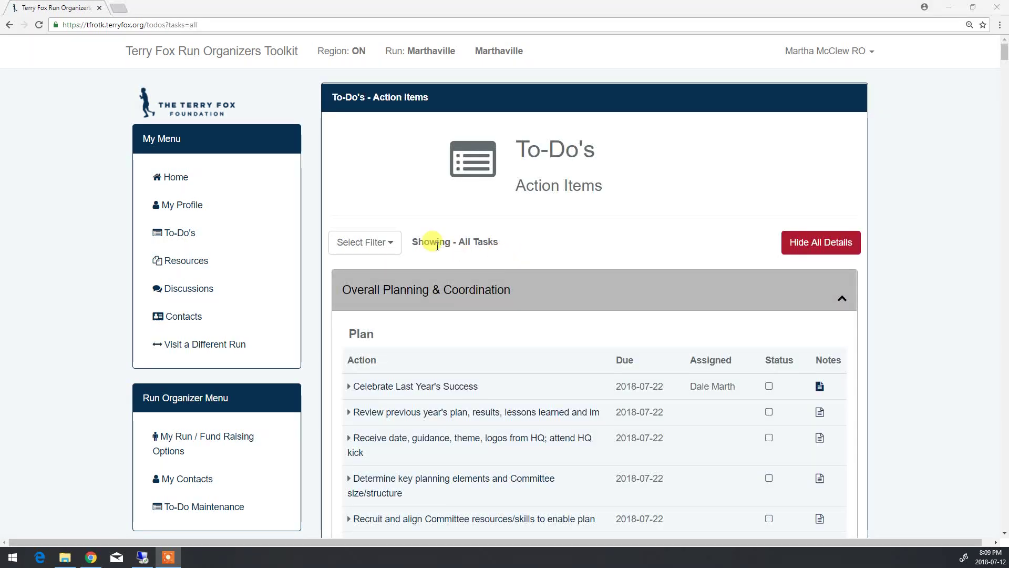
Step: Filter the action items to the tasks assigned to the tear-down task's assignee and review the filtered categories
click(396, 247)
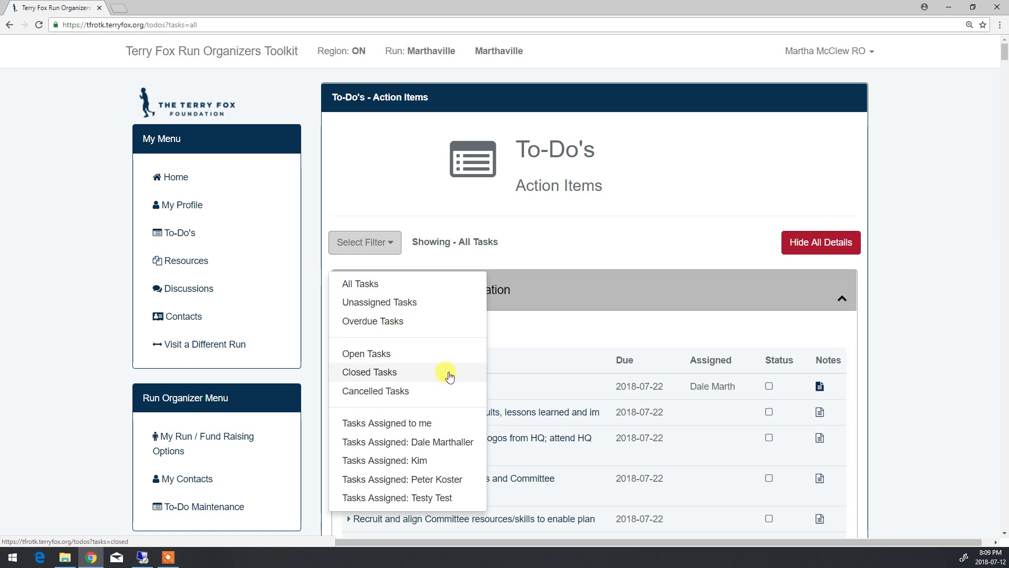
scroll(449, 375, down, 2)
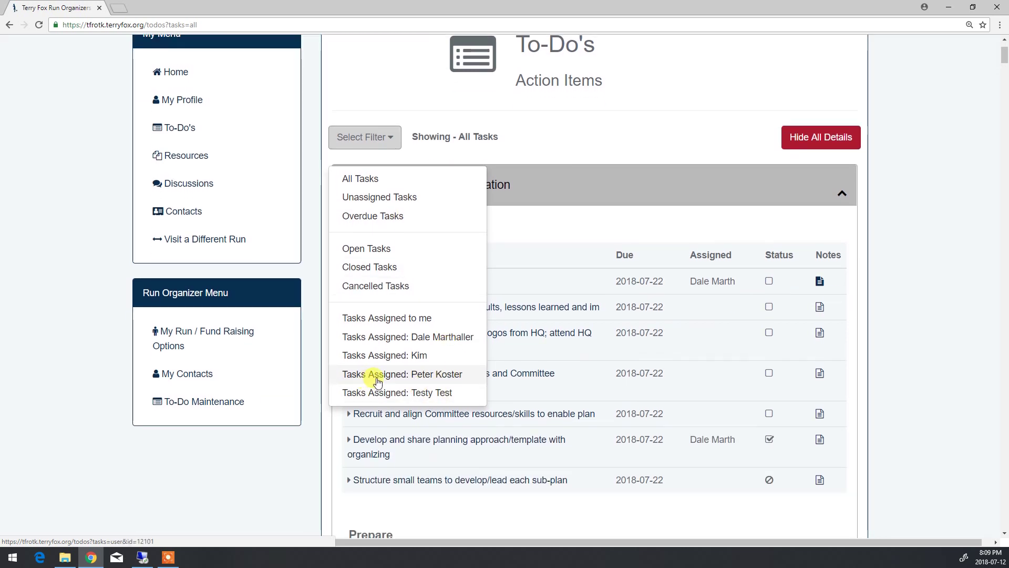
click(377, 380)
scroll(533, 399, down, 3)
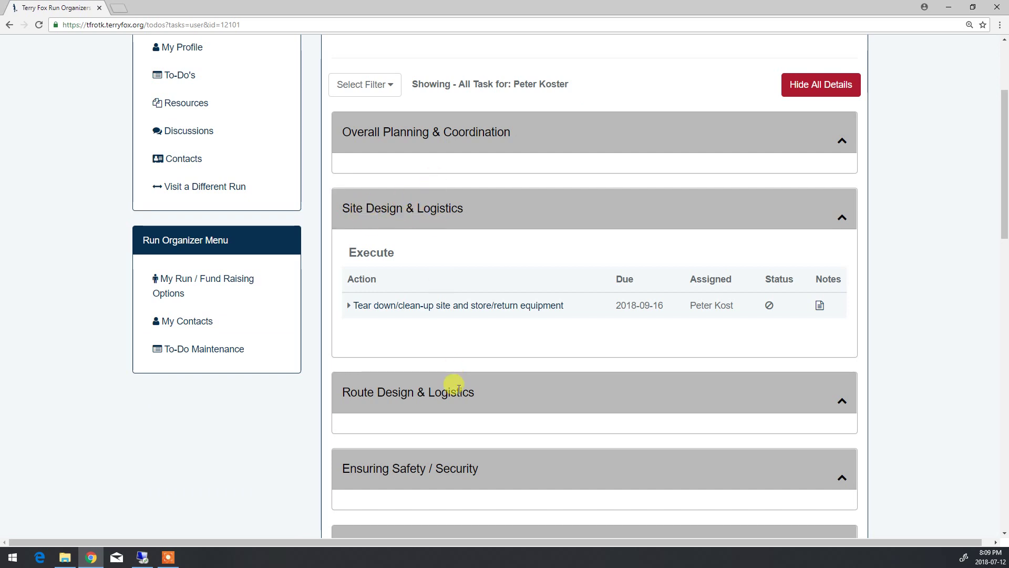
scroll(459, 389, down, 6)
scroll(455, 387, up, 7)
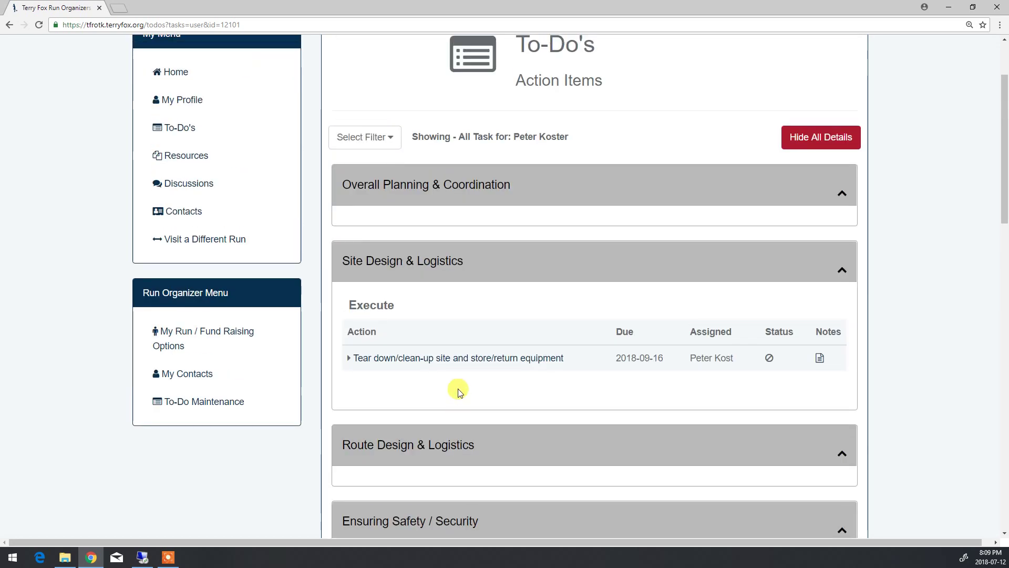
scroll(458, 389, up, 2)
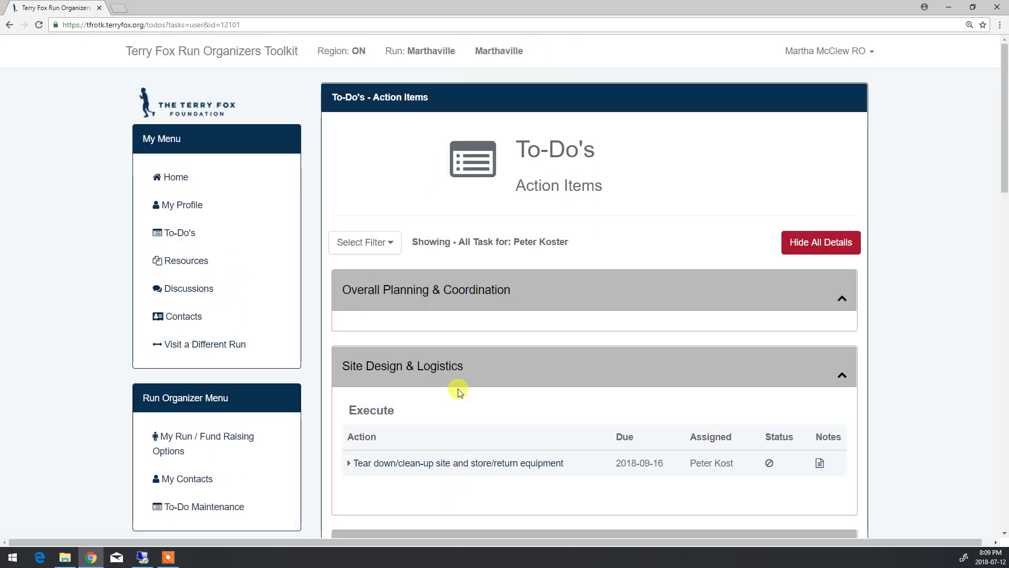
Step: Open the tear-down task's details, view the available Status options, and close the details without updating
click(477, 462)
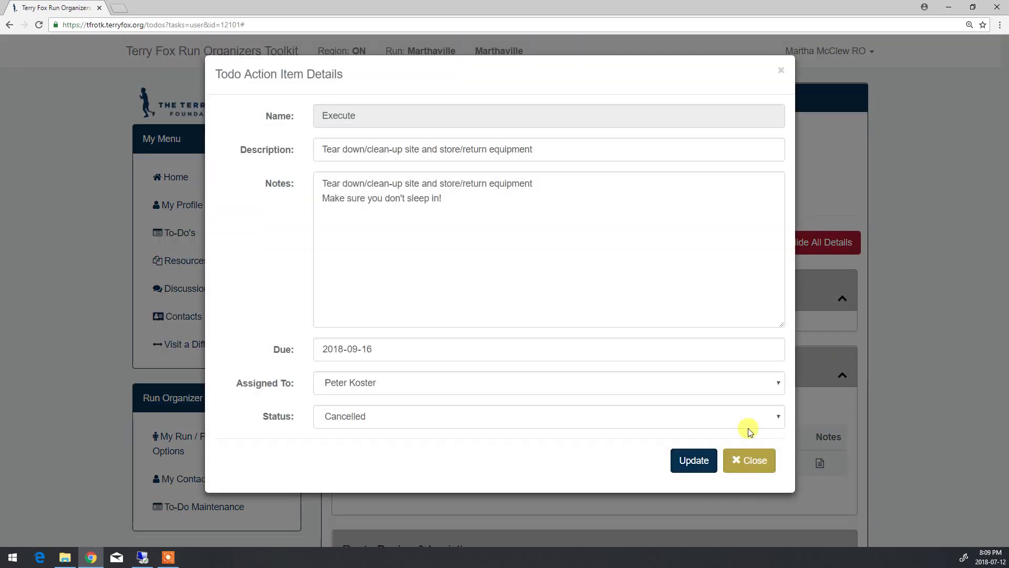
click(361, 416)
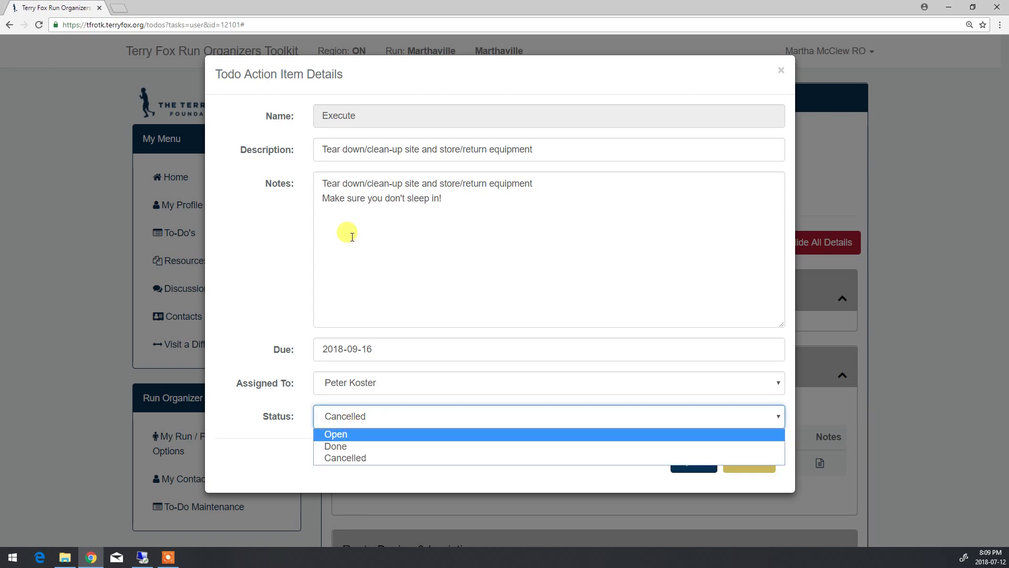
click(740, 482)
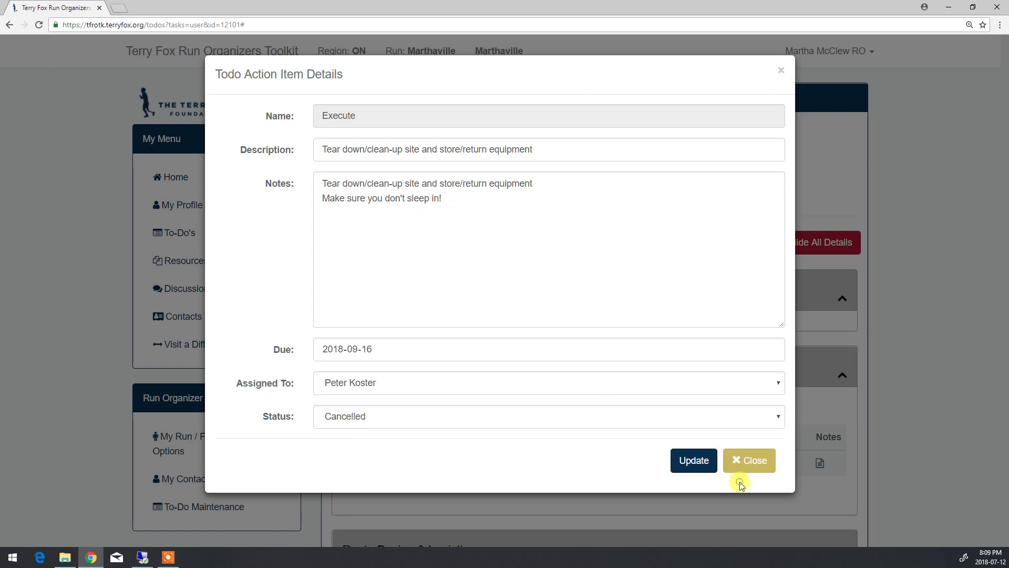
click(742, 464)
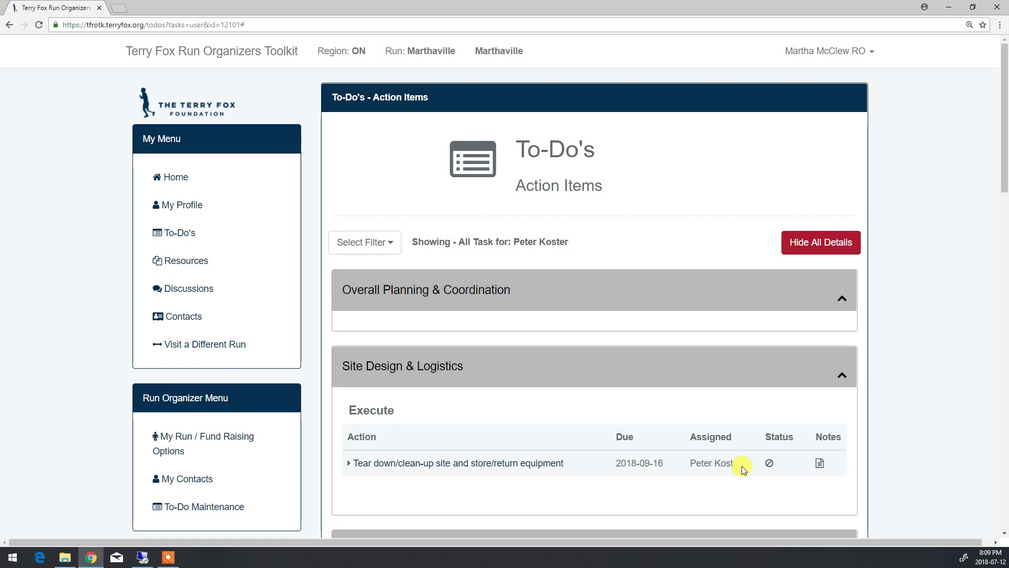
scroll(79, 473, down, 1)
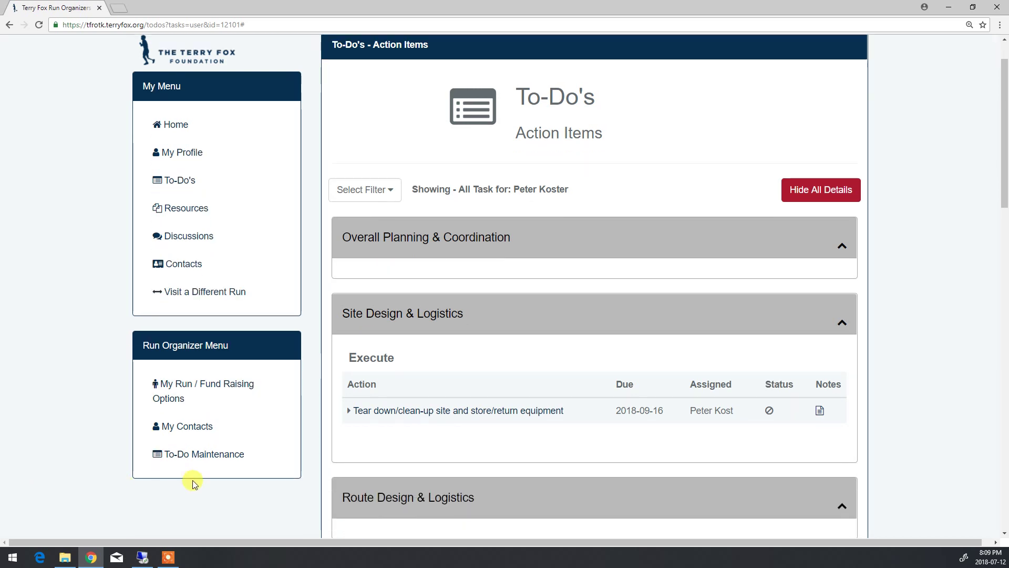
Step: Open To-Do Maintenance and start a new Plan action item under Overall Planning & Coordination, described as "New Task for" plus the organizer's first name
click(205, 459)
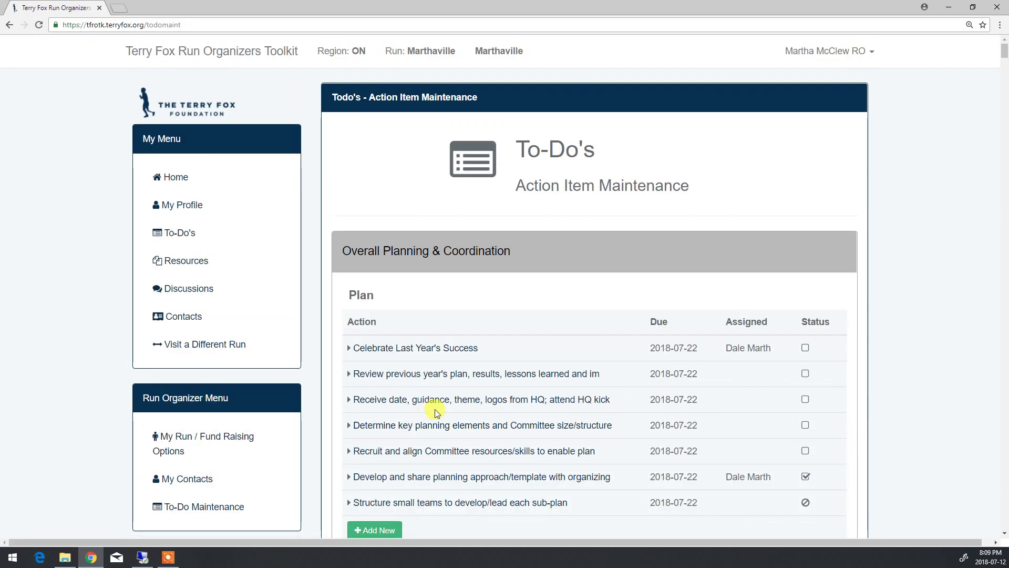
scroll(434, 408, down, 2)
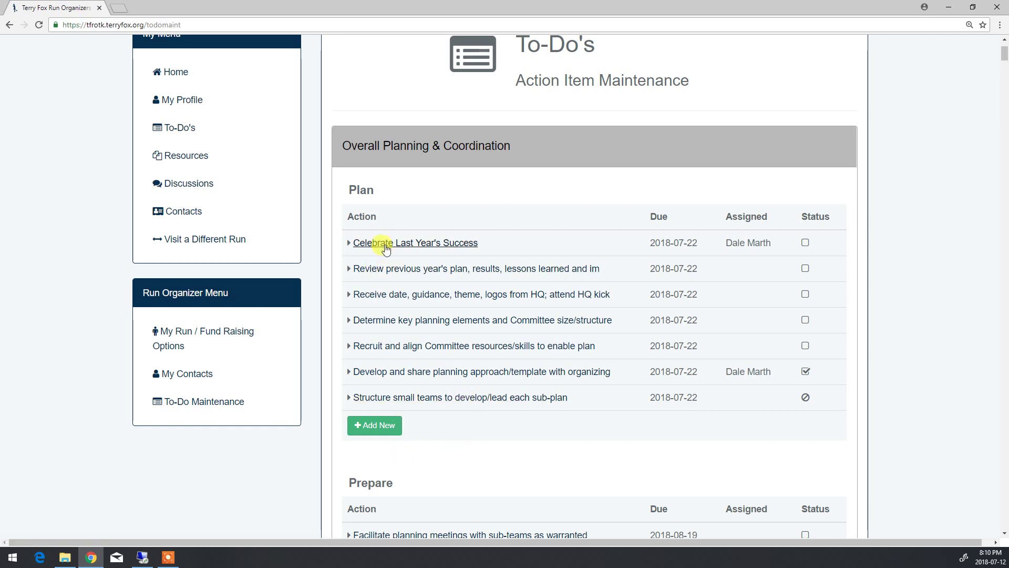
click(372, 425)
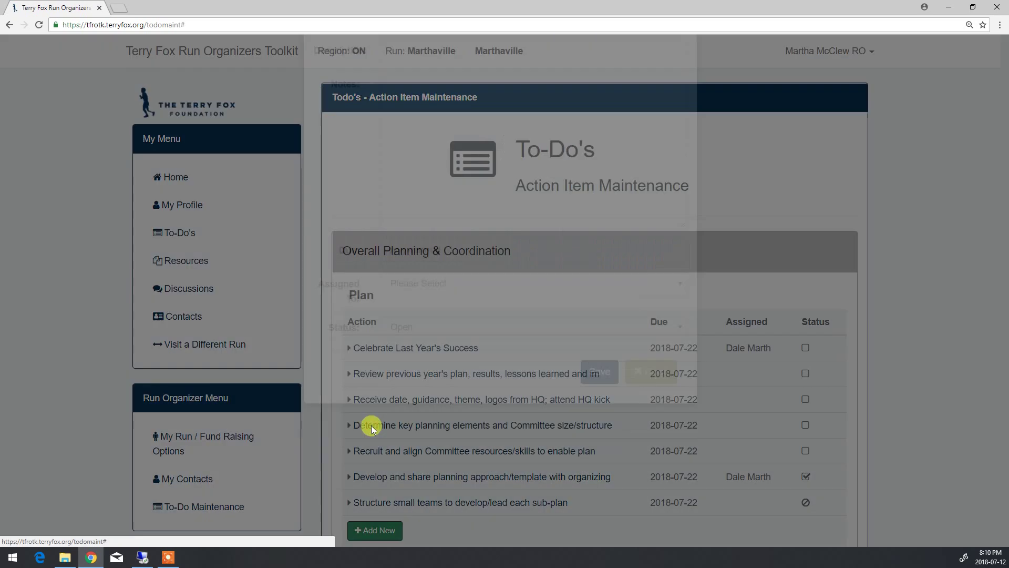
click(393, 146)
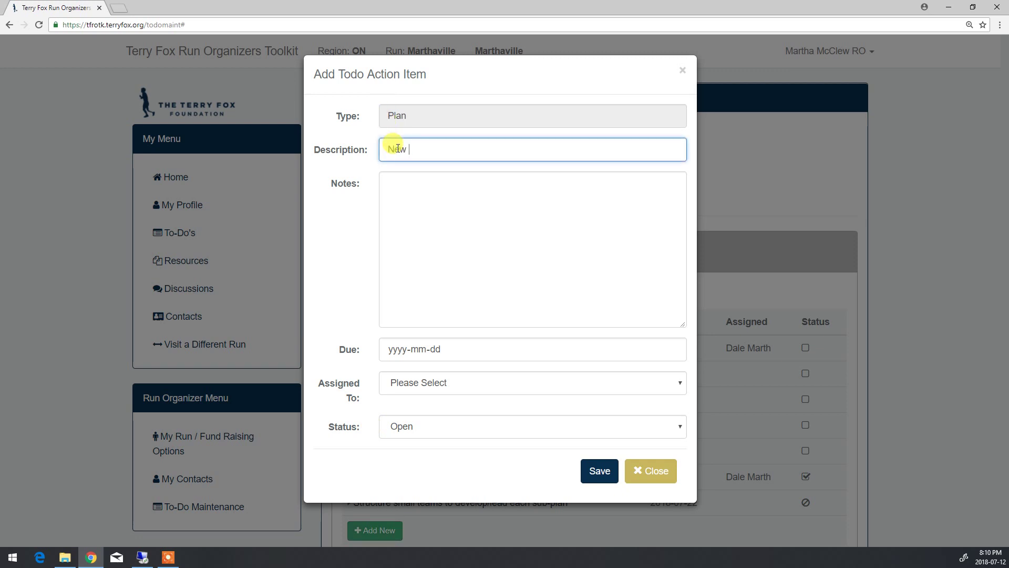
text(New Task for MArtha)
Step: Assign the new action item to the run organizer, keep its Status as Open, and try to save it
click(417, 389)
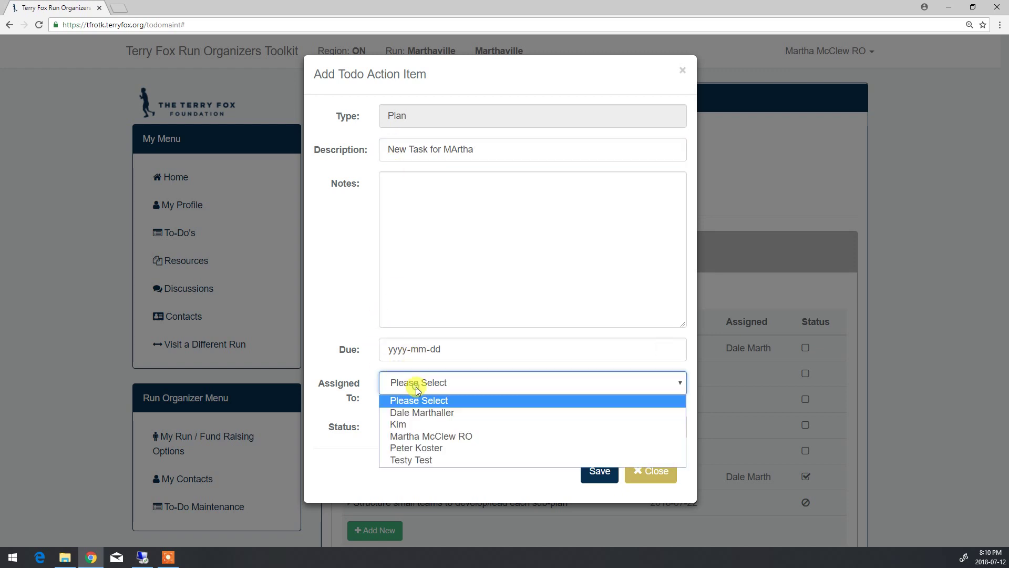
click(416, 436)
click(412, 425)
click(418, 428)
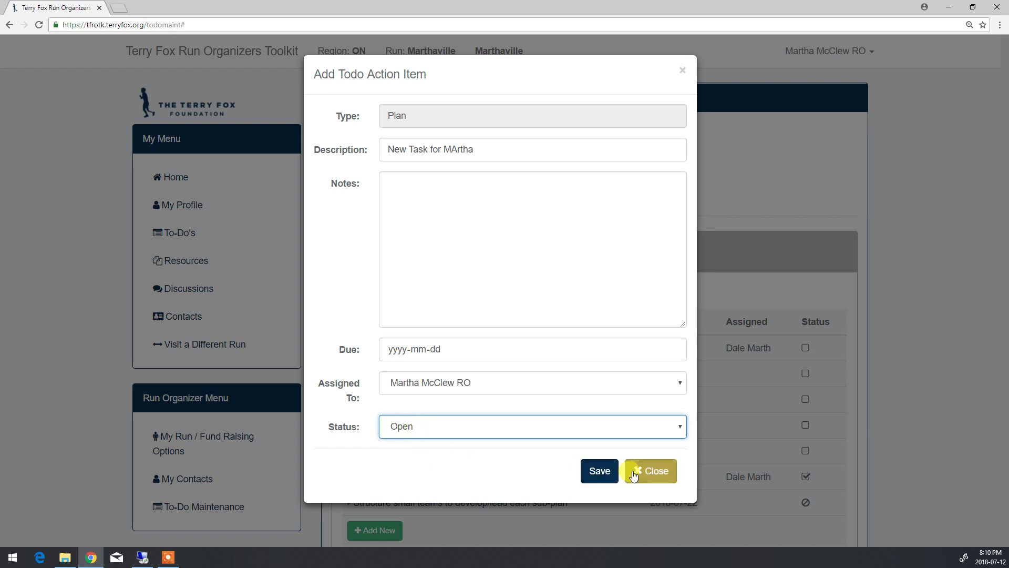
click(591, 469)
click(520, 347)
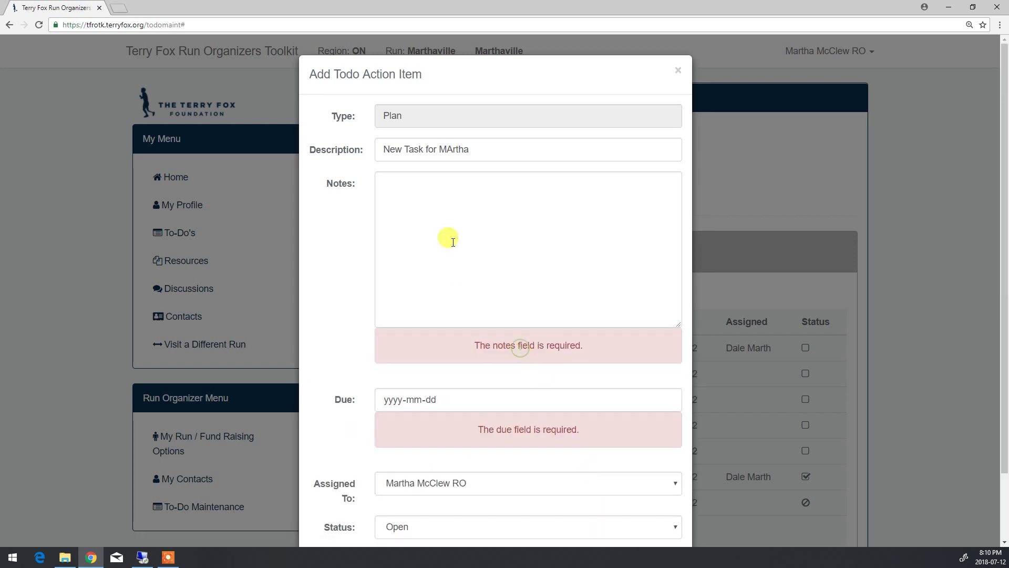
Step: Enter a note about getting a fellow contact to do more, set the due date to 2018-07-17, and save the action item
click(431, 202)
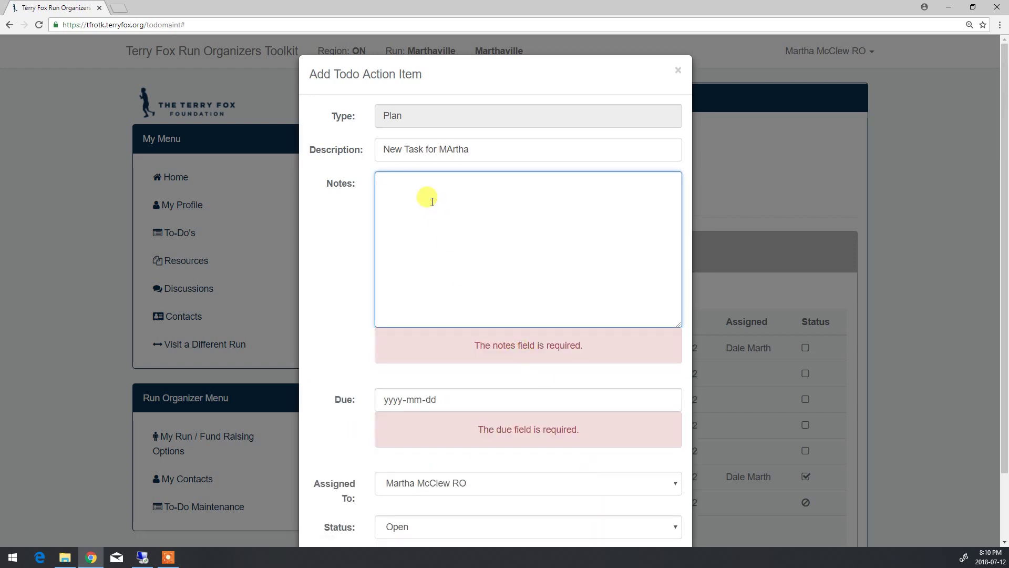
text(Get Peter to do more)
click(439, 401)
text(2)
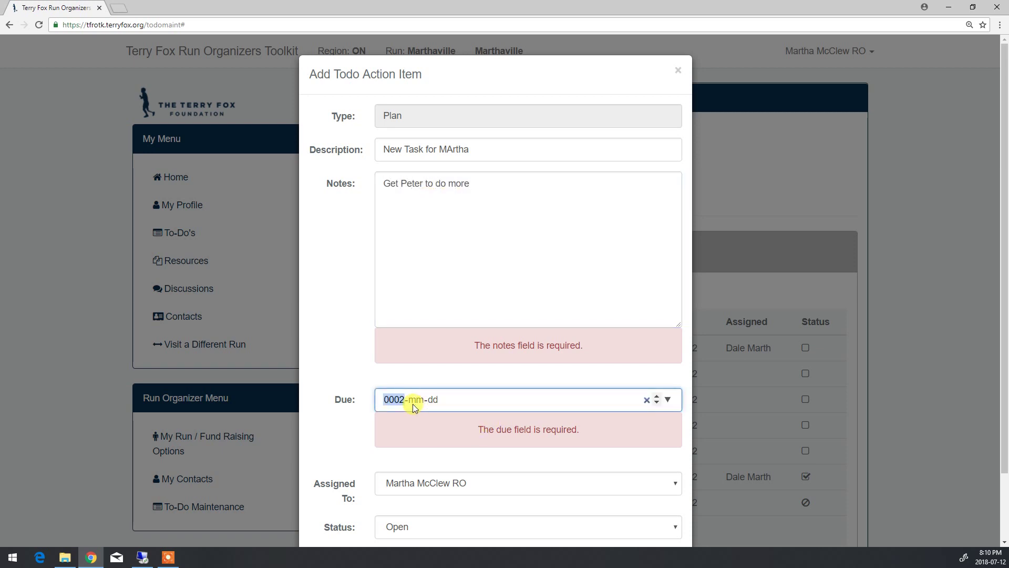
text(018)
click(421, 402)
scroll(350, 467, down, 2)
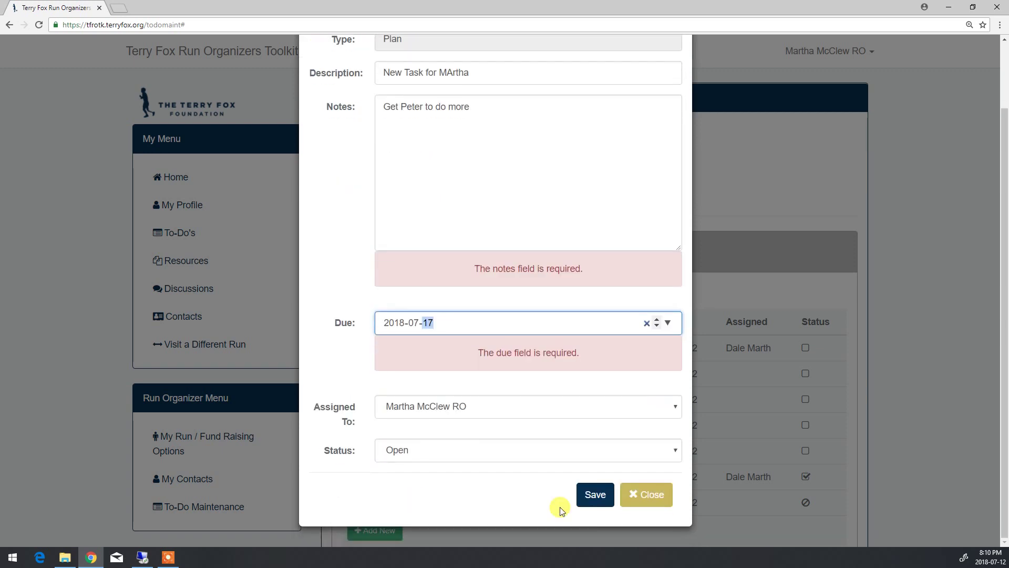
click(586, 502)
Step: Review the Plan action items in maintenance, and open the To-Do's action items page with all category details collapsed
scroll(405, 437, down, 3)
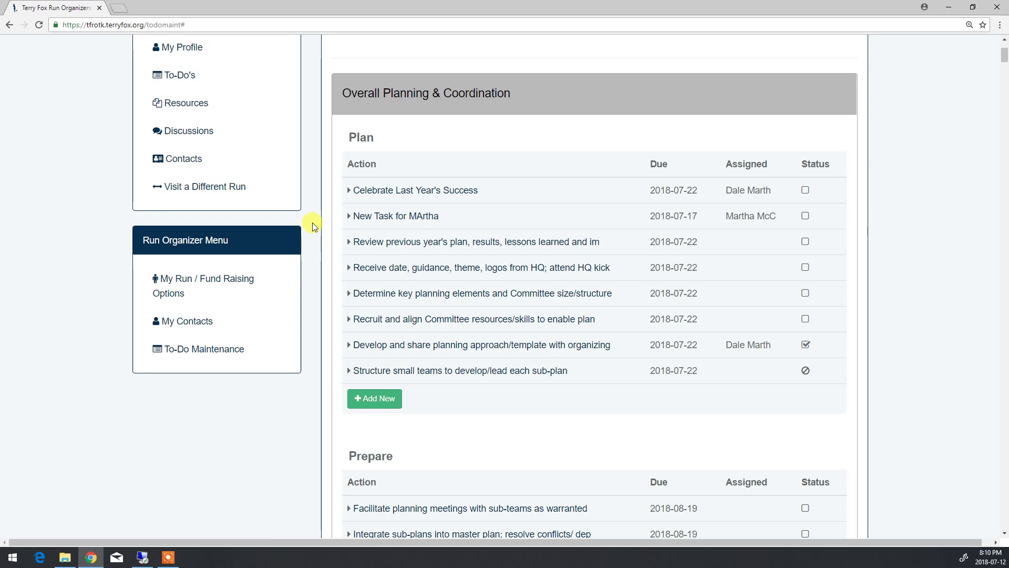
scroll(312, 223, up, 3)
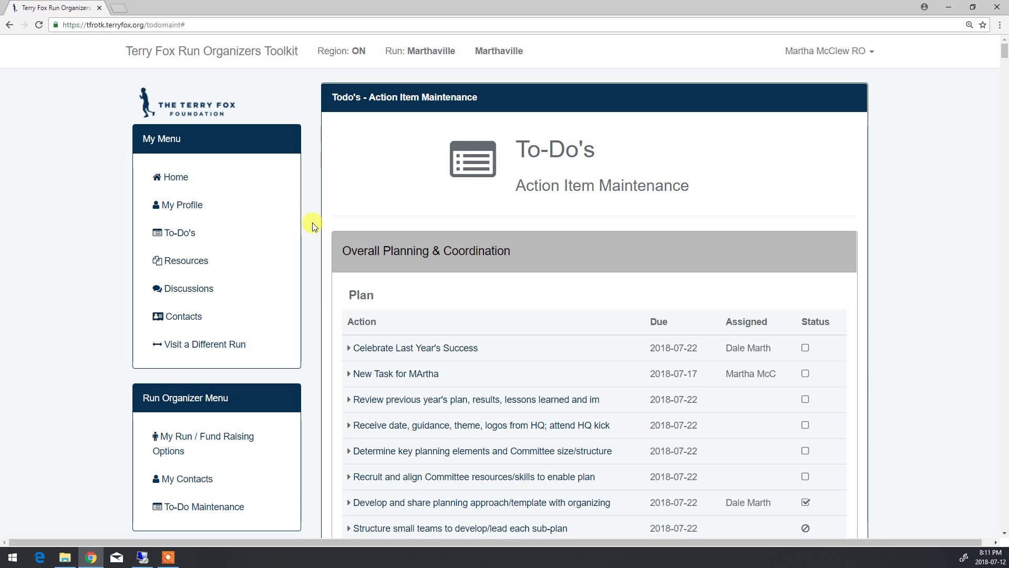
scroll(312, 222, down, 13)
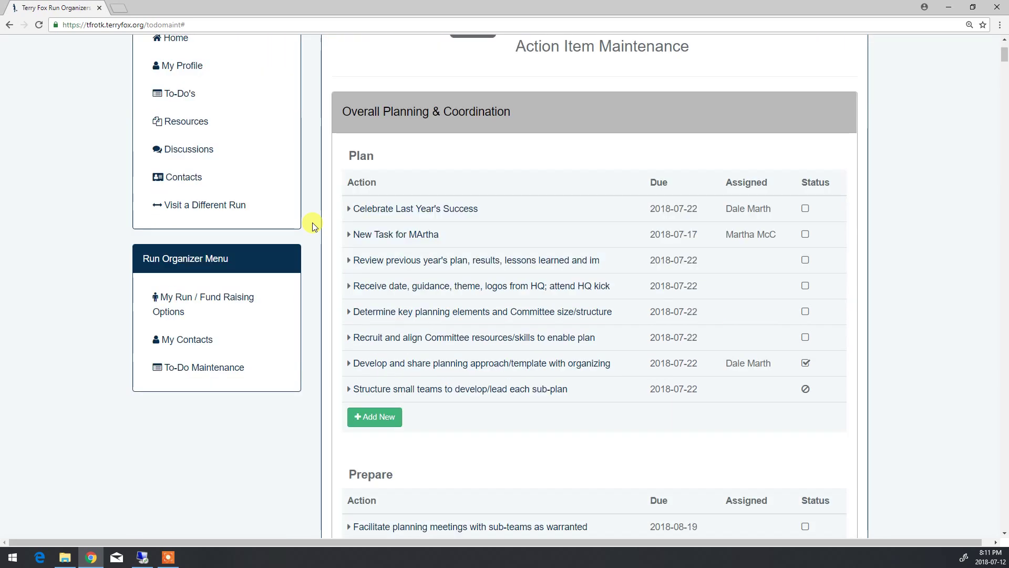
scroll(823, 160, up, 13)
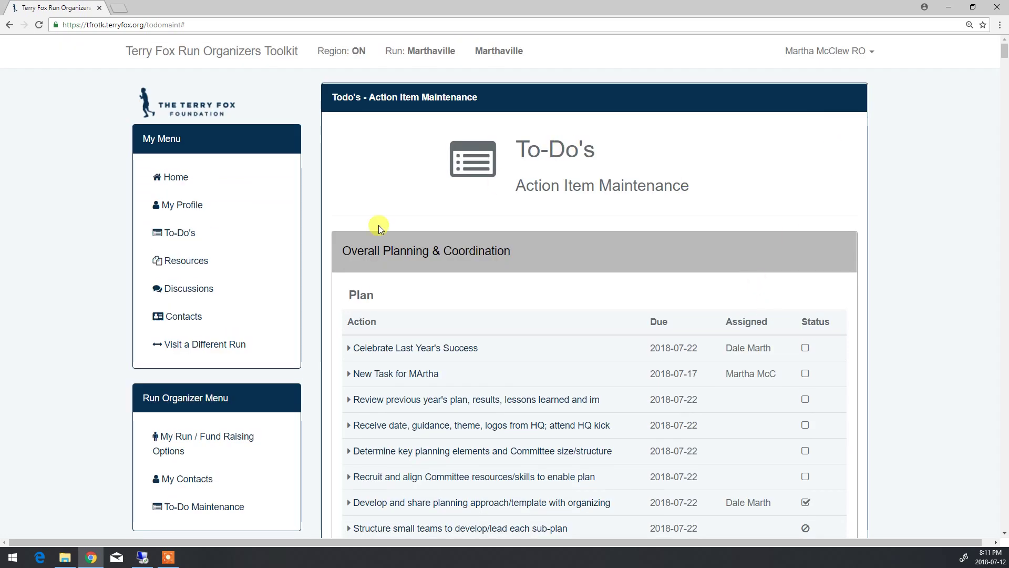
click(177, 234)
click(841, 238)
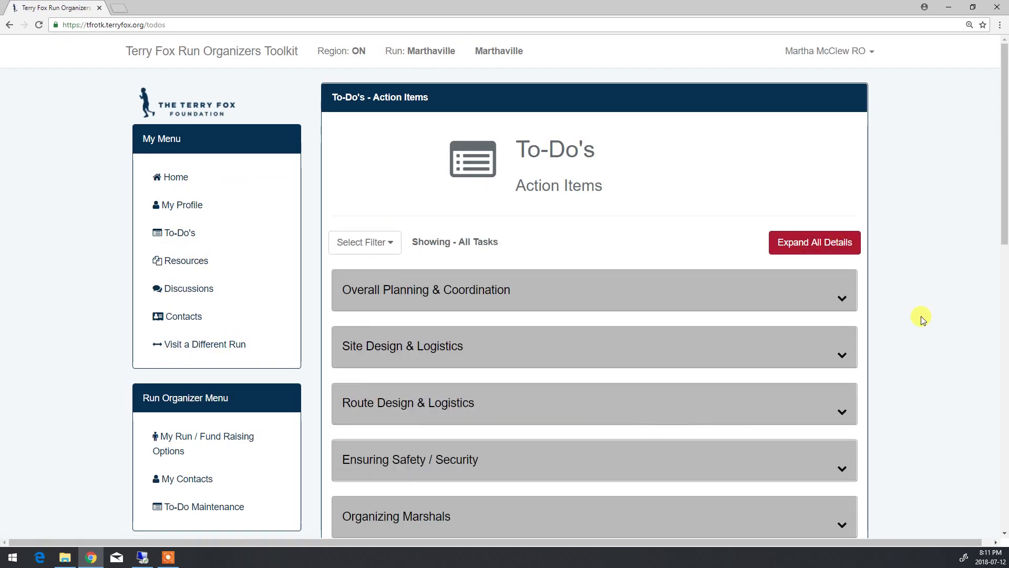
Step: Return to the home page and check the July 2018 To Do Action Item Calendar and the summary tiles for the new task
click(185, 180)
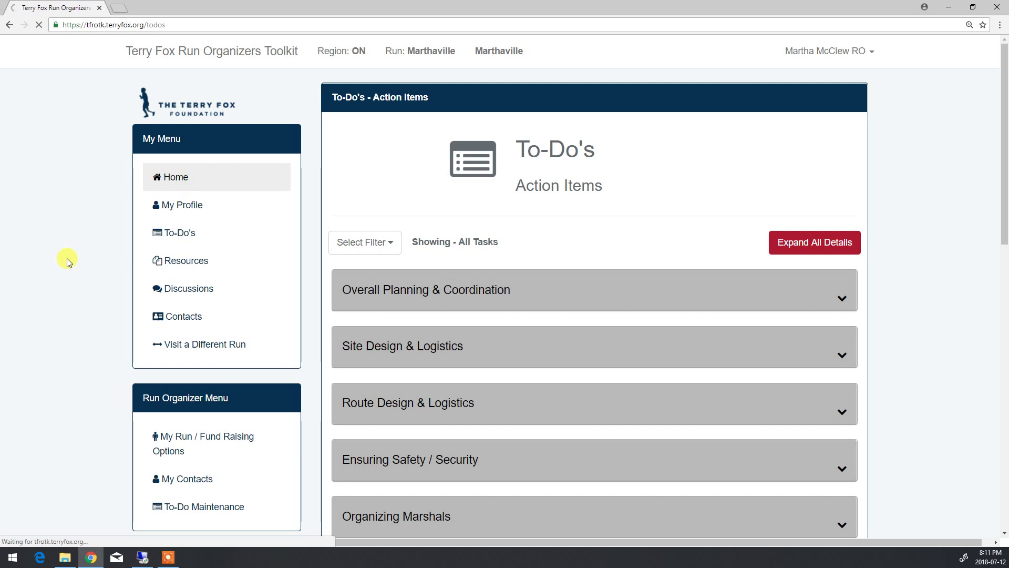
scroll(90, 261, down, 15)
scroll(101, 262, down, 5)
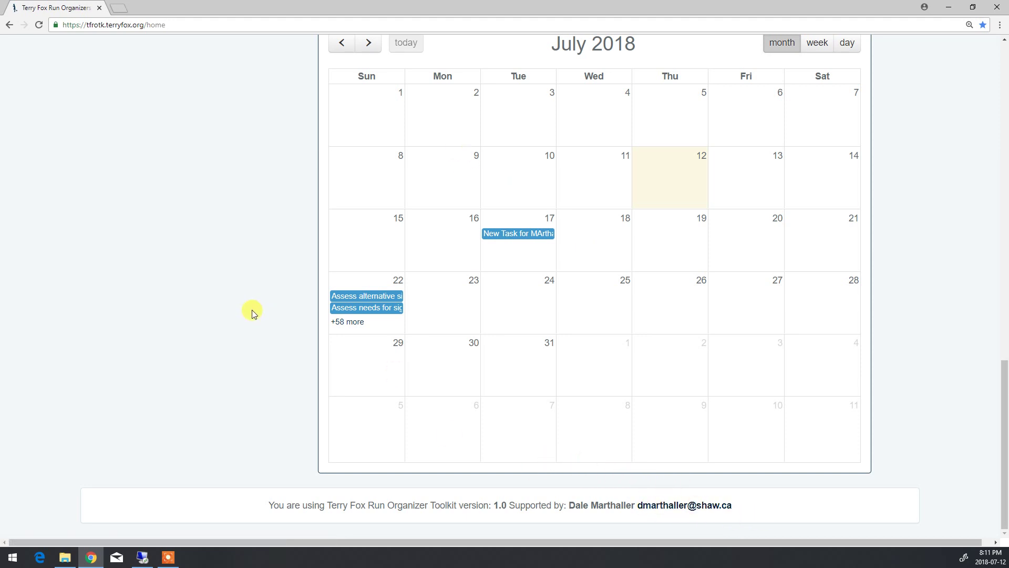
scroll(252, 310, up, 6)
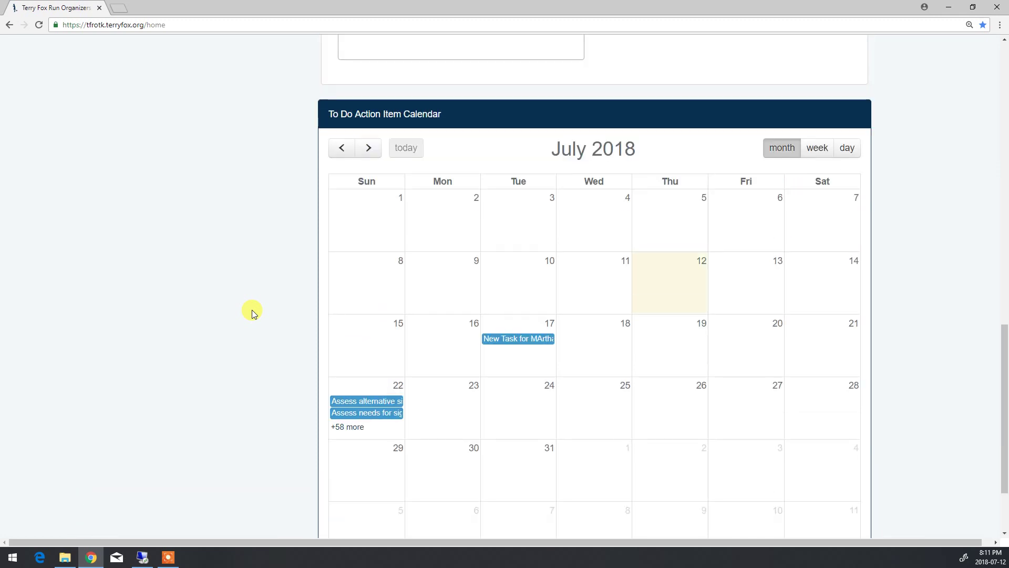
scroll(252, 310, up, 12)
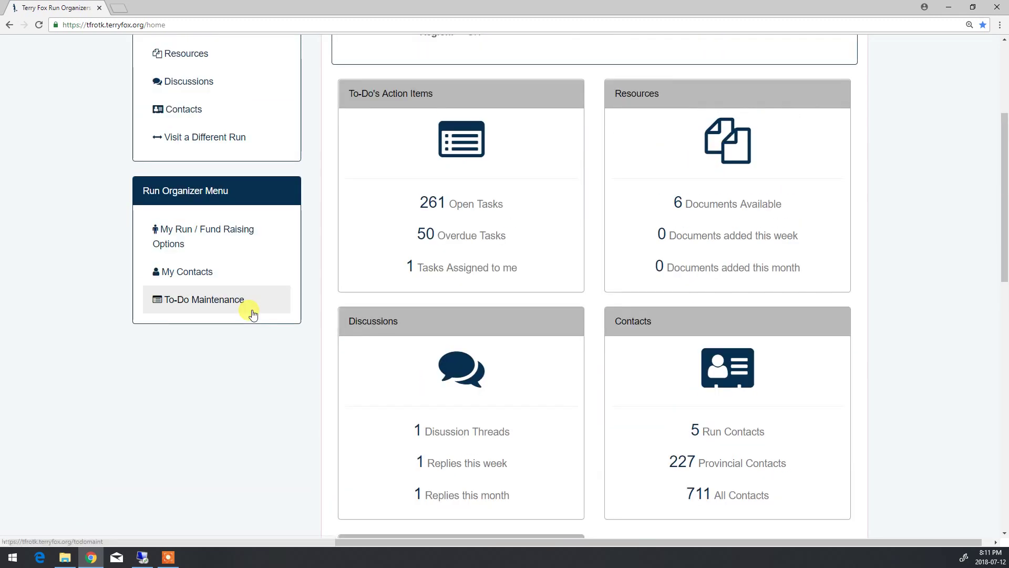